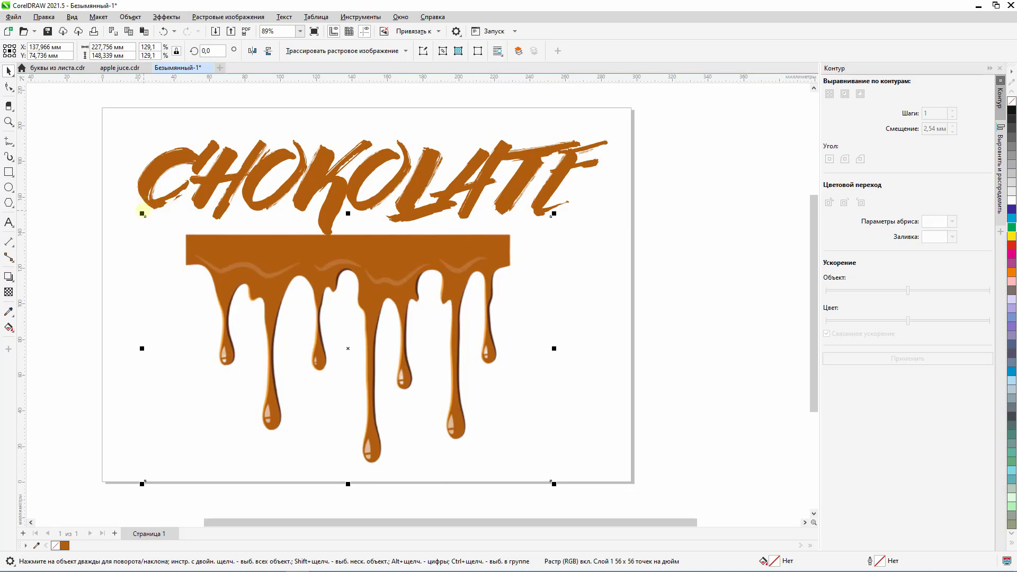
# - Scale the chocolate drip image down to about 125.8 % and convert the CHOKOLATE text to curves
pyautogui.moveTo(144, 215); pyautogui.dragTo(154, 222)
pyautogui.click(402, 165)
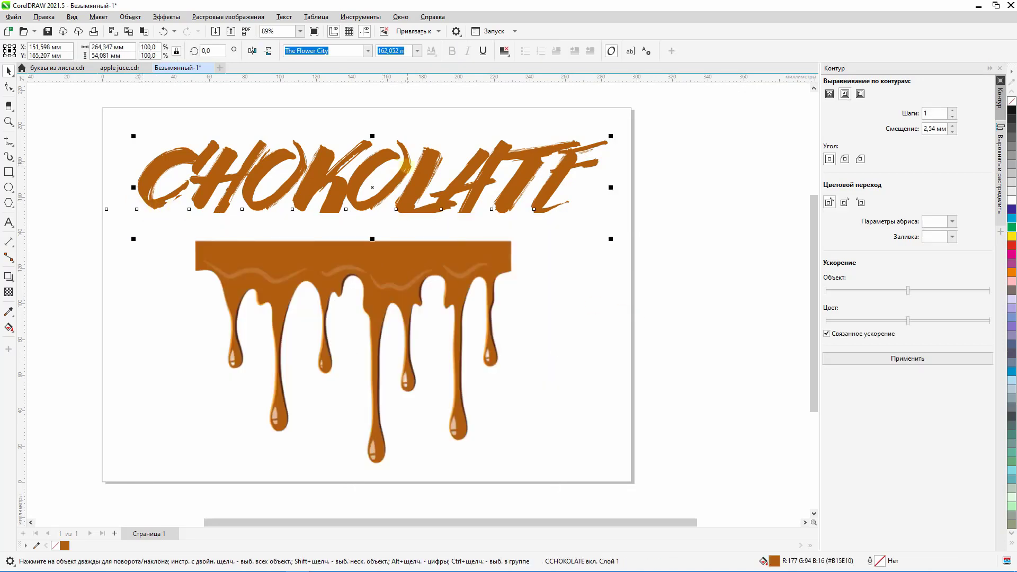
pyautogui.hotkey('ctrl', 'q')
pyautogui.click(450, 273)
pyautogui.click(429, 175)
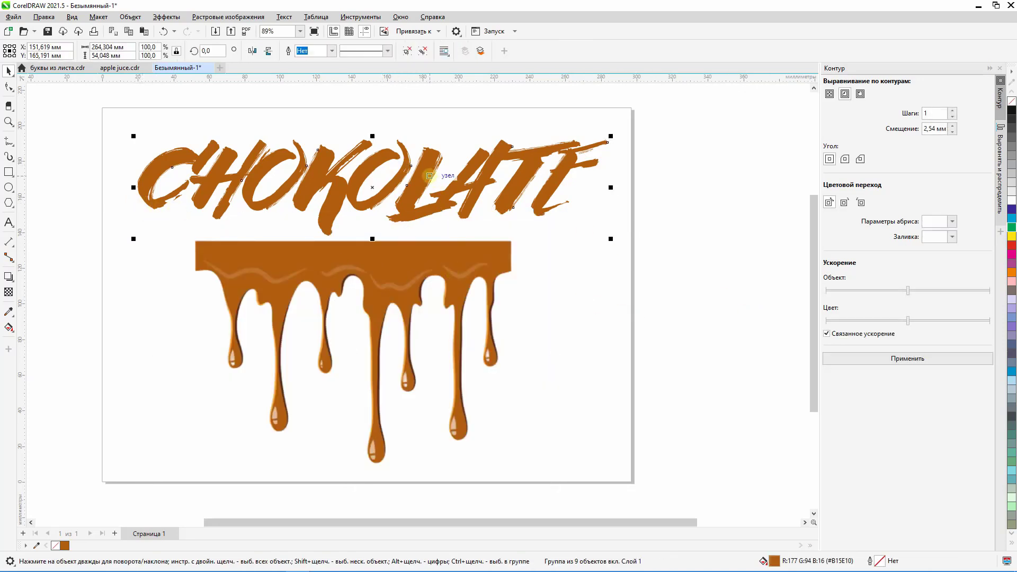
# - Move the drip image straight up so its top edge sits right beneath the CHOKOLATE lettering
pyautogui.click(400, 267)
pyautogui.scroll(-2, 400, 268)
pyautogui.moveTo(401, 266); pyautogui.dragTo(400, 234)
pyautogui.scroll(3, 400, 273)
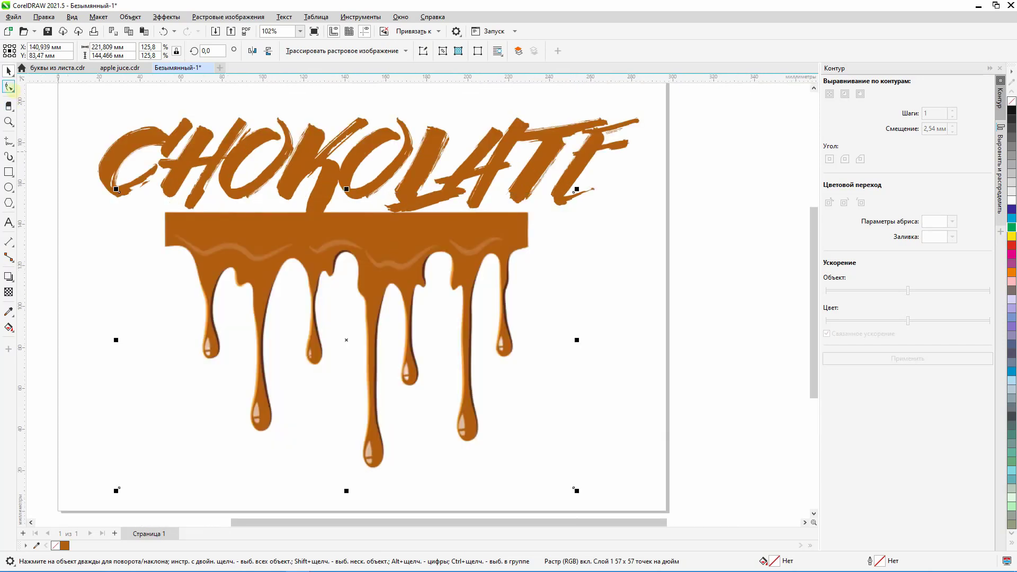
# - Crop the empty area above the drips by lowering the image's top boundary with the Shape tool
pyautogui.click(9, 87)
pyautogui.click(37, 86)
pyautogui.scroll(1, 576, 192)
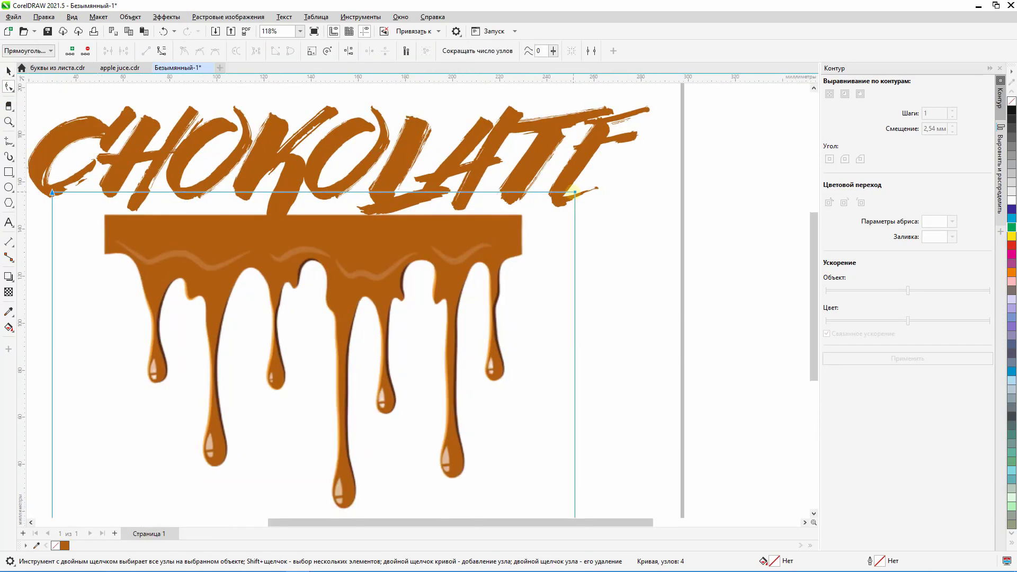
pyautogui.moveTo(576, 192); pyautogui.dragTo(577, 215)
pyautogui.scroll(-2, 576, 214)
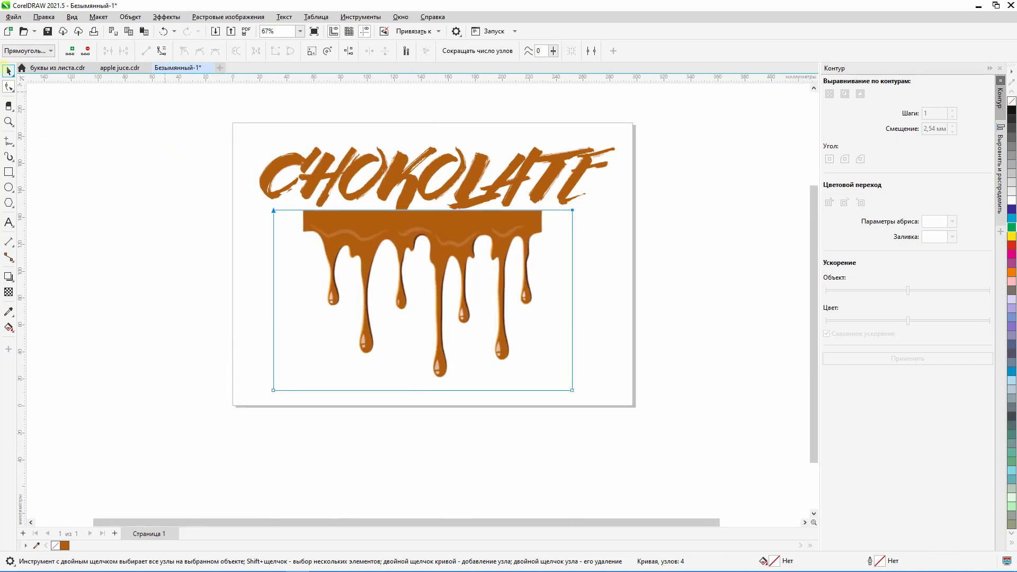
# - Move the drip image over the lower half of the letters and place it inside the CHOKOLATE lettering with PowerClip
pyautogui.press('space')
pyautogui.scroll(2, 461, 243)
pyautogui.moveTo(461, 244); pyautogui.dragTo(460, 217)
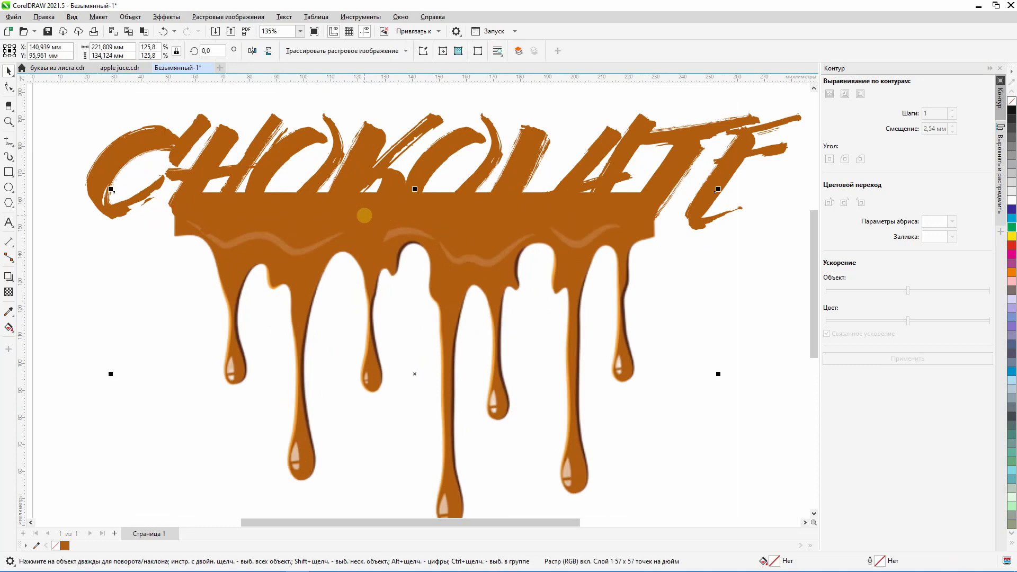
pyautogui.scroll(-1, 364, 211)
pyautogui.rightClick(483, 226)
pyautogui.click(547, 388)
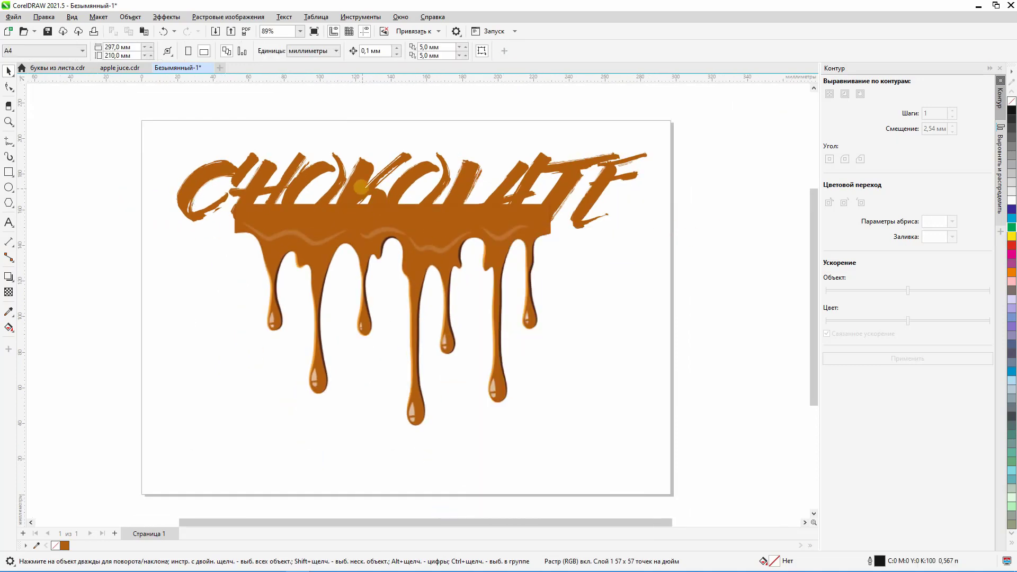
pyautogui.click(360, 185)
pyautogui.moveTo(495, 226); pyautogui.dragTo(498, 337)
pyautogui.hotkey('ctrl', 'z')
pyautogui.hotkey('ctrl', 'z')
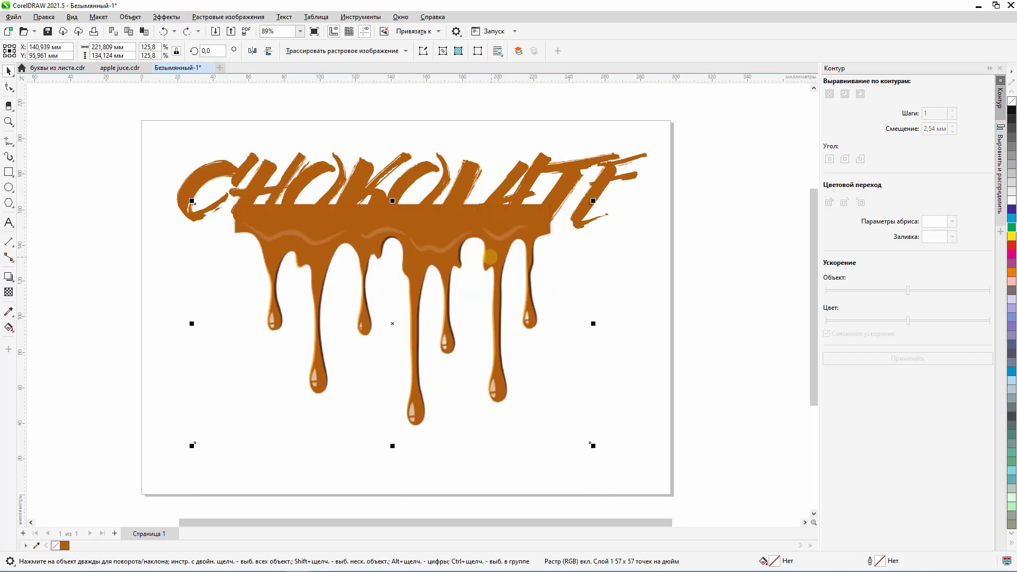
# - Move the loose drip image down clear of the lettering and delete it
pyautogui.click(693, 288)
pyautogui.moveTo(492, 254); pyautogui.dragTo(498, 283)
pyautogui.click(707, 271)
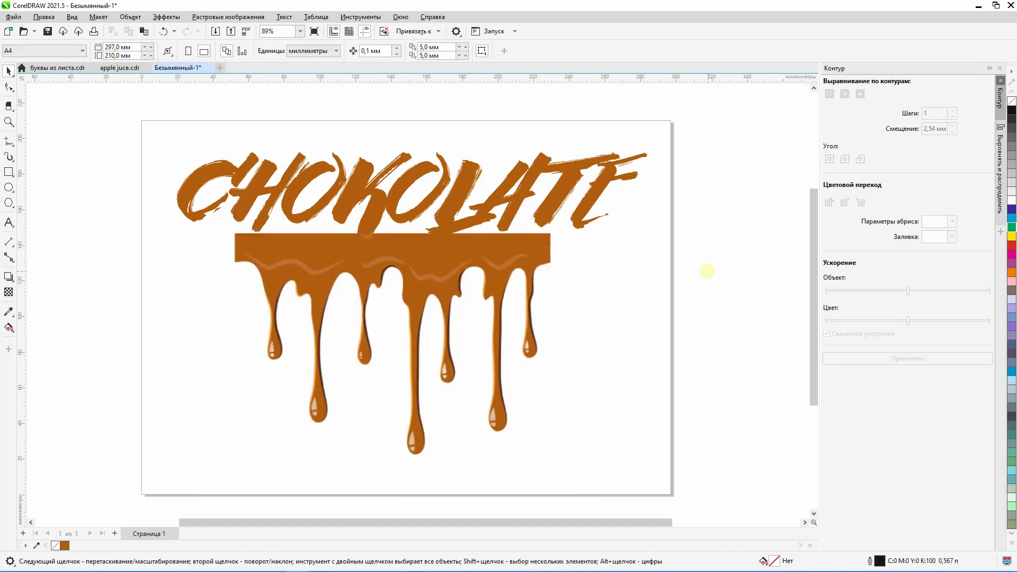
pyautogui.scroll(3, 412, 182)
pyautogui.click(395, 194)
pyautogui.scroll(-2, 394, 194)
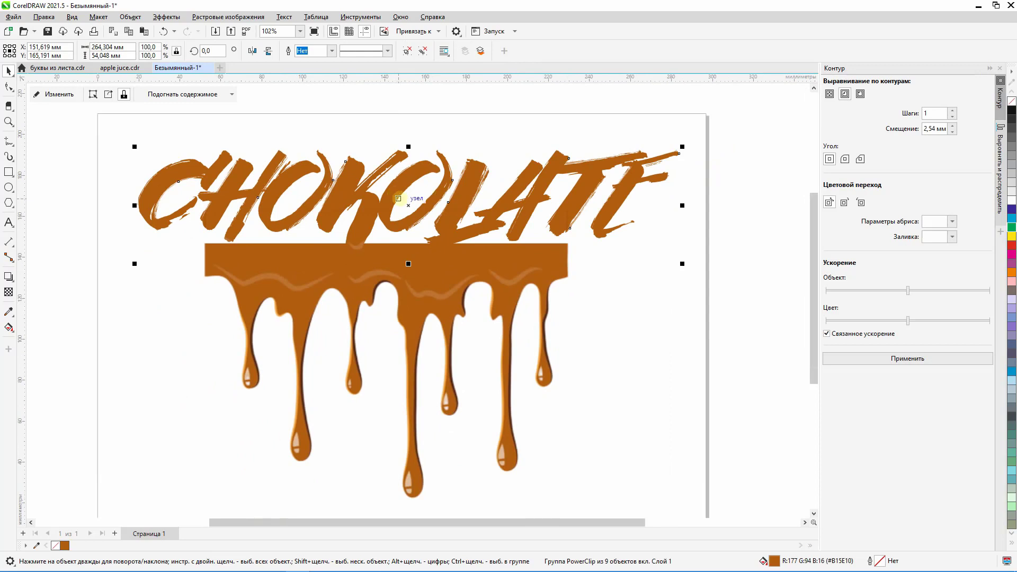
pyautogui.click(498, 293)
pyautogui.press('Delete')
# - Edit the lettering's PowerClip contents and move the drip image inside it up to about Y 104.75 mm
pyautogui.click(469, 180)
pyautogui.click(62, 96)
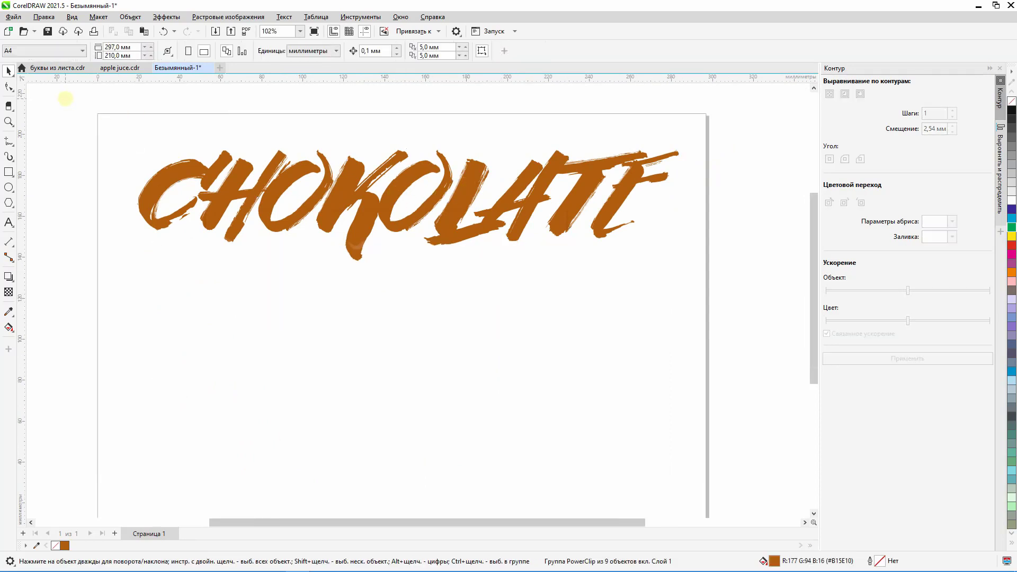
pyautogui.moveTo(447, 274); pyautogui.dragTo(448, 256)
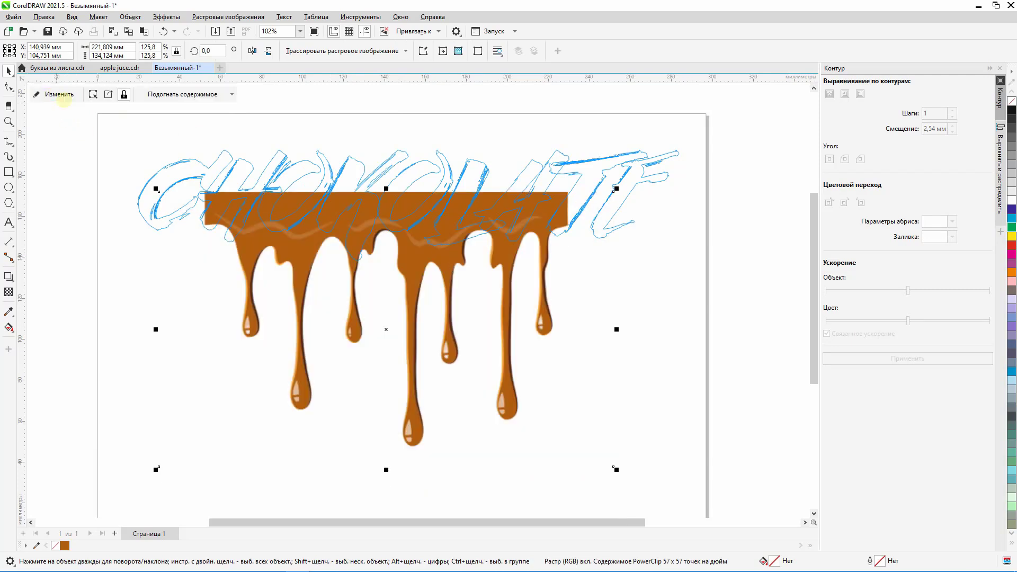
pyautogui.click(52, 94)
# - Crop the top of the overlaid drip image down to the base of the letters with the Shape tool, adjusting its corner
pyautogui.press('F10')
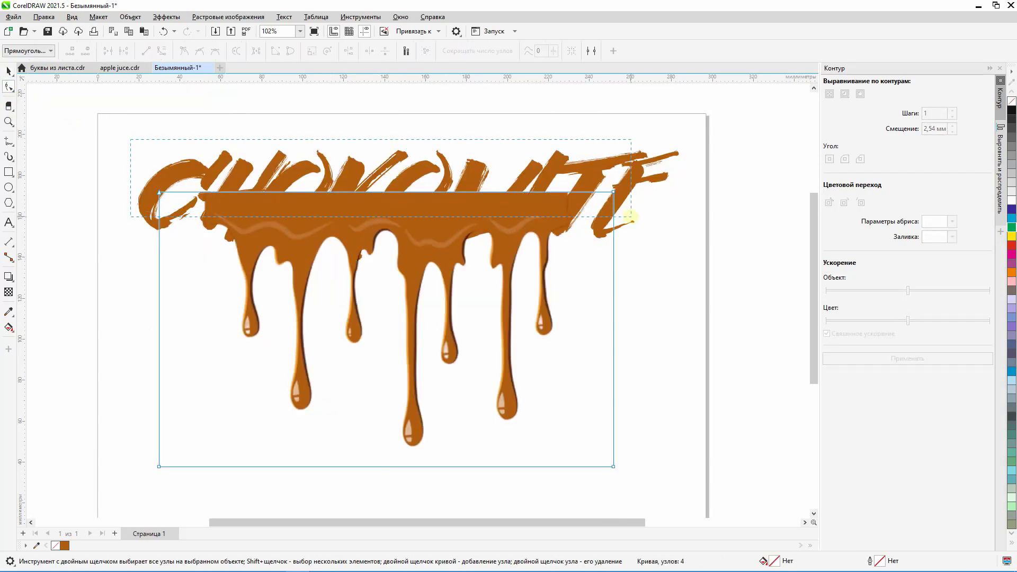
pyautogui.moveTo(613, 192); pyautogui.dragTo(613, 246)
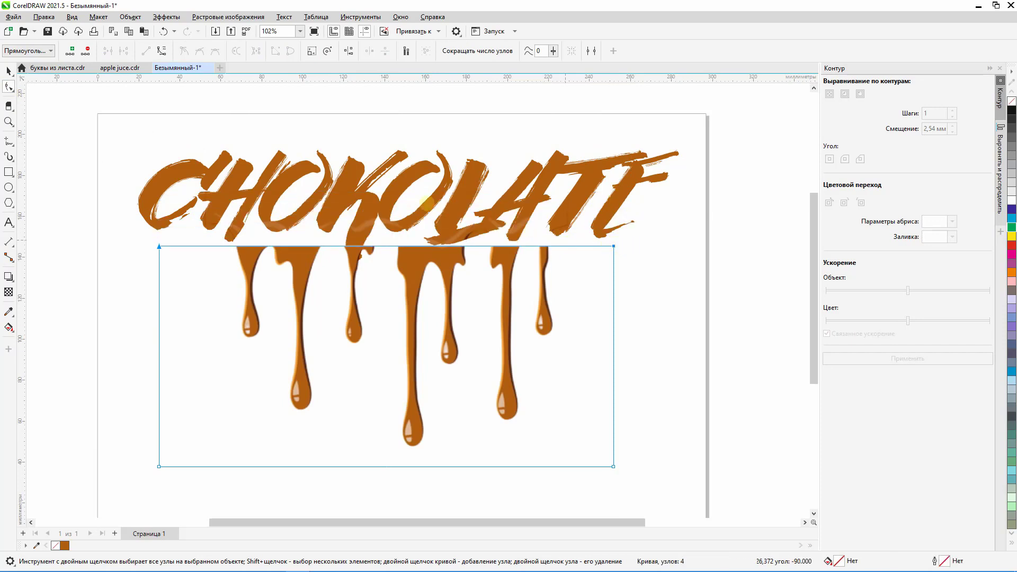
pyautogui.scroll(3, 214, 226)
pyautogui.moveTo(116, 260)
pyautogui.mouseDown()
pyautogui.moveTo(118, 182)
pyautogui.moveTo(123, 245)
pyautogui.mouseUp()
pyautogui.scroll(-2, 124, 243)
pyautogui.press('space')
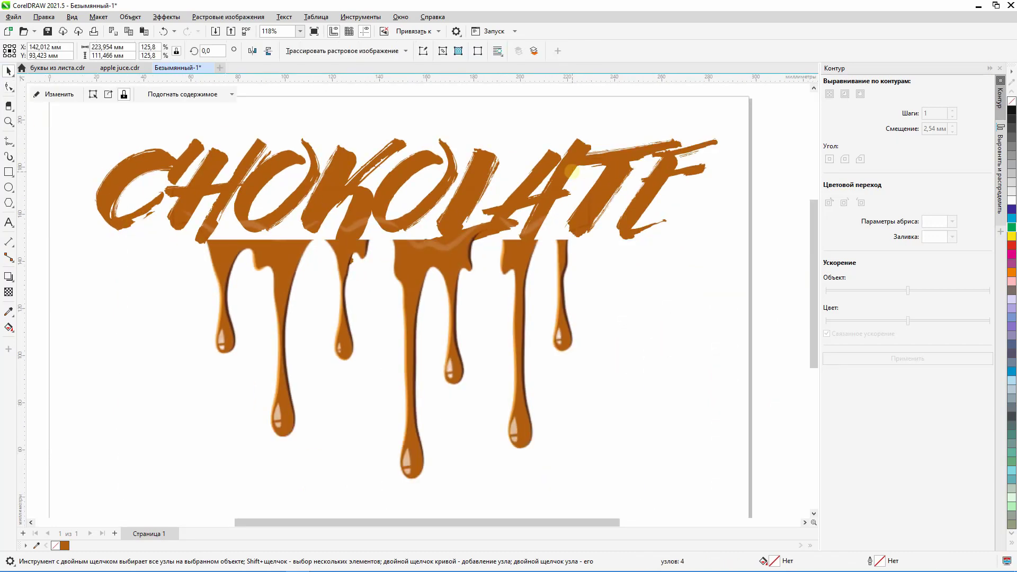
# - Give the CHOKOLATE lettering a black outline and remove its fill
pyautogui.rightClick(1012, 110)
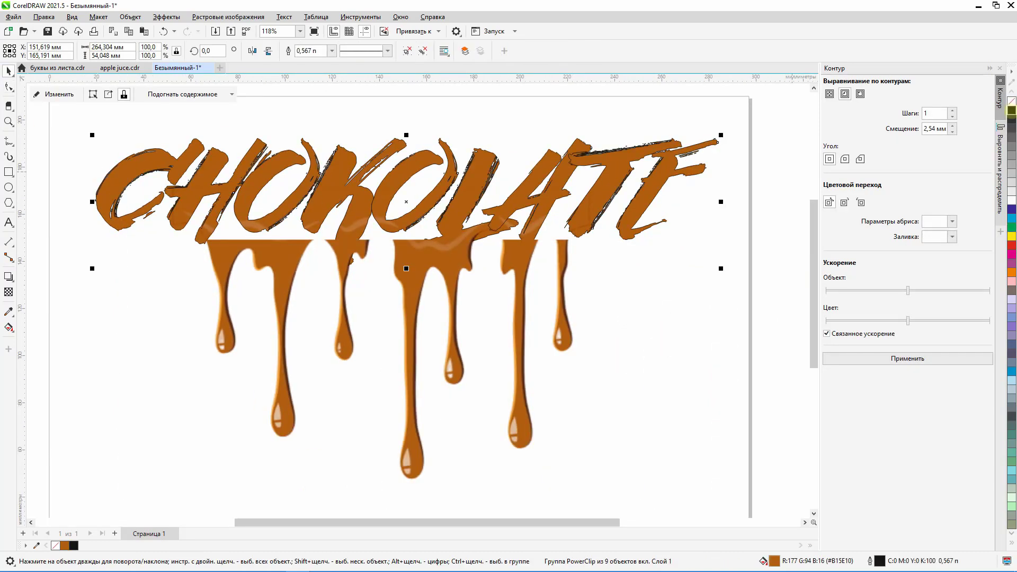
pyautogui.click(1011, 100)
pyautogui.scroll(-1, 637, 196)
pyautogui.click(779, 195)
# - Reshape the drip image's upper crop edge into a peak rising between the H and the first O
pyautogui.scroll(3, 486, 181)
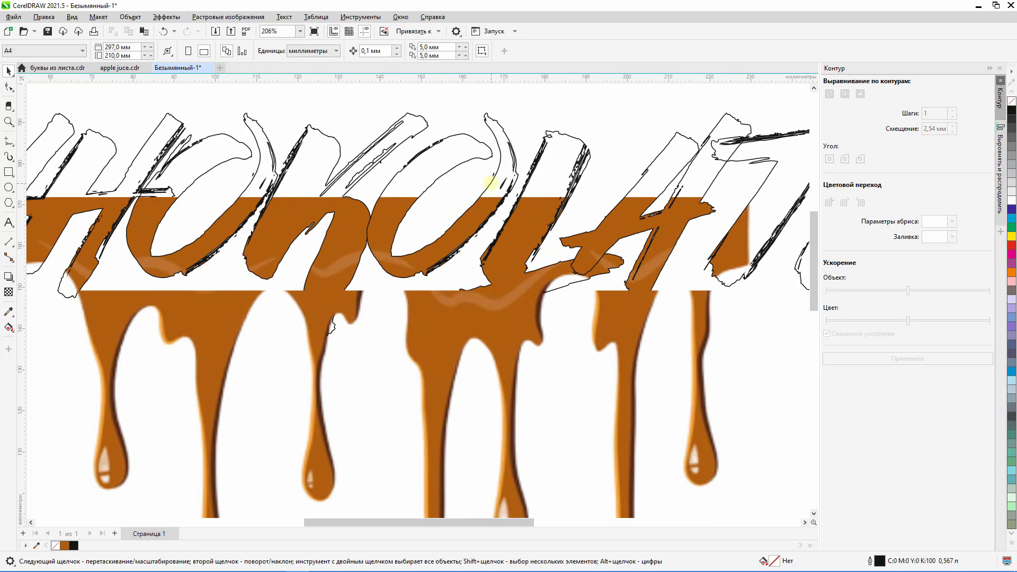
pyautogui.scroll(-1, 490, 183)
pyautogui.click(476, 292)
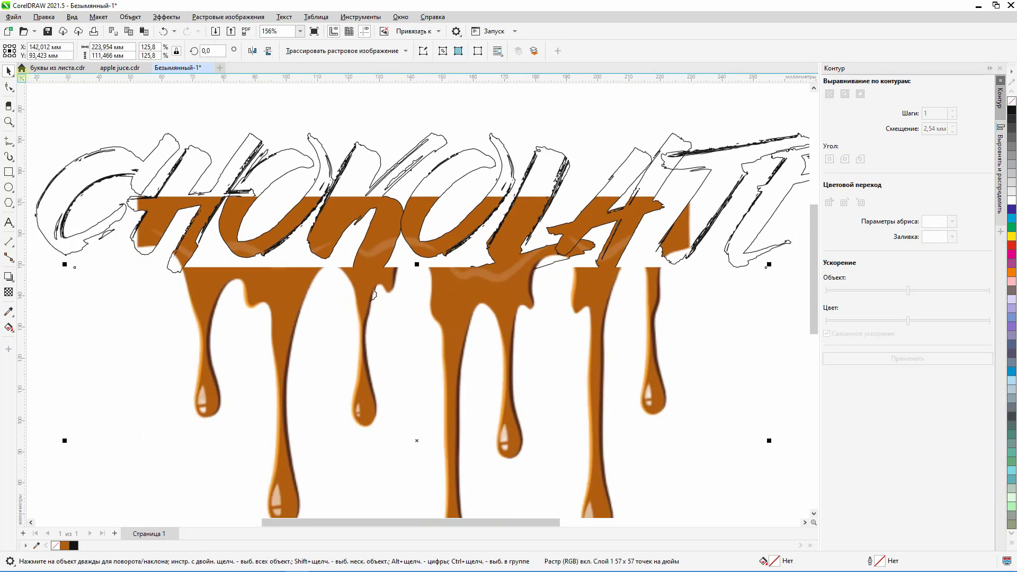
pyautogui.press('space')
pyautogui.scroll(3, 207, 262)
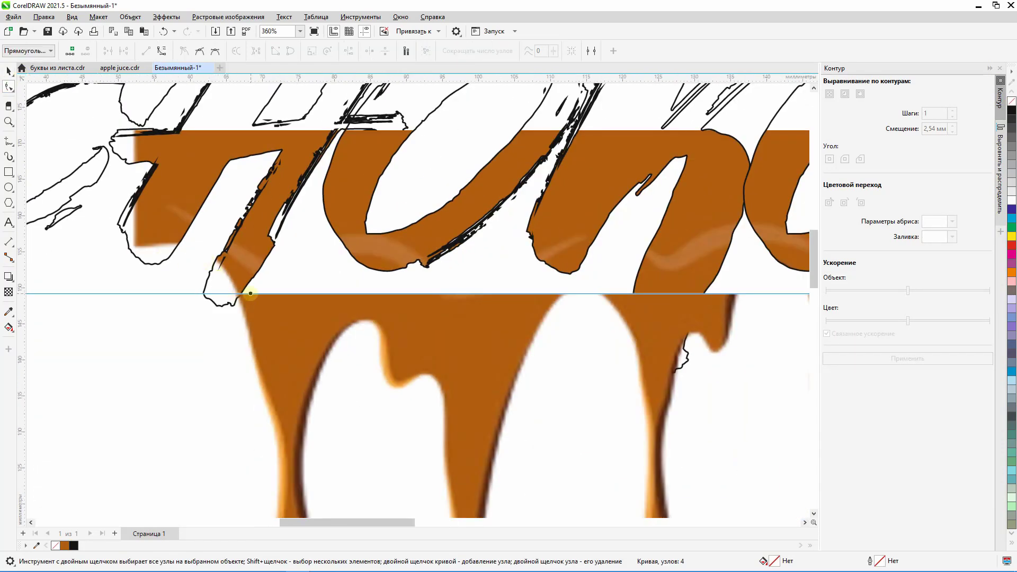
pyautogui.moveTo(251, 294); pyautogui.dragTo(302, 196)
pyautogui.hotkey('ctrl', 'z')
pyautogui.moveTo(251, 294); pyautogui.dragTo(321, 132)
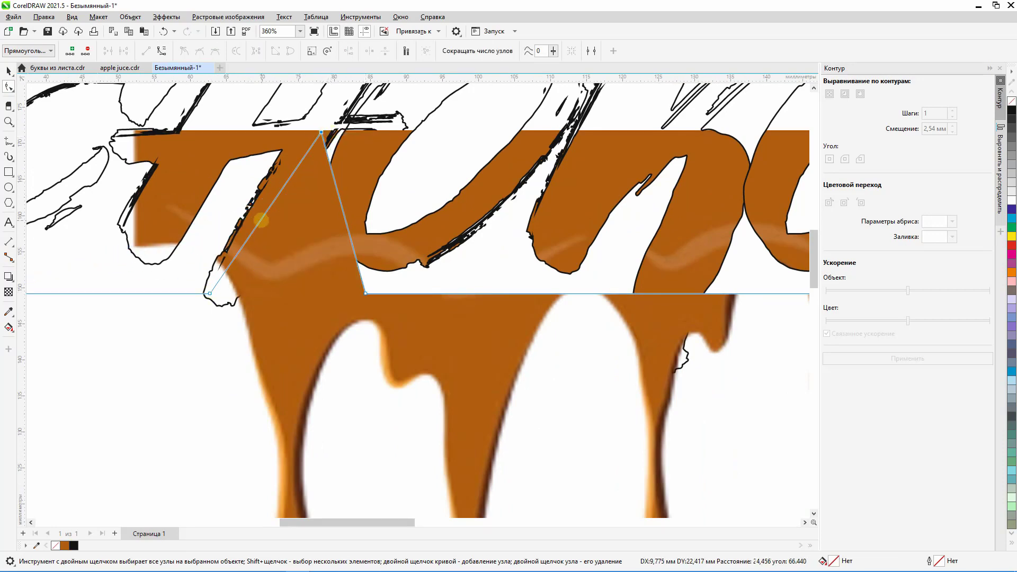
pyautogui.scroll(-2, 261, 221)
pyautogui.scroll(4, 321, 139)
# - Add nodes to the peak and widen its top to the inner left edge of the first O
pyautogui.doubleClick(288, 226)
pyautogui.moveTo(288, 226); pyautogui.dragTo(269, 183)
pyautogui.scroll(-2, 291, 181)
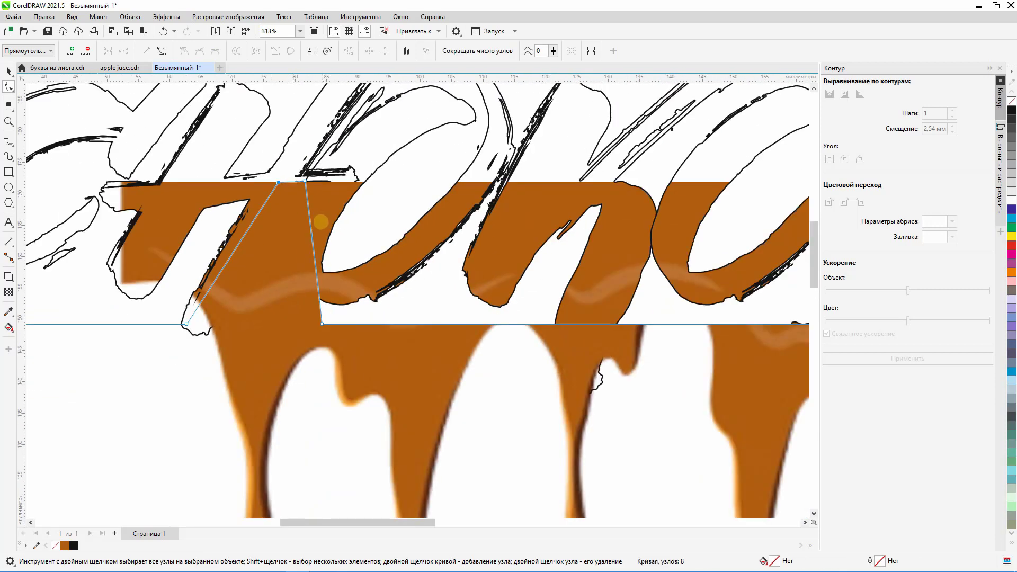
pyautogui.scroll(2, 311, 228)
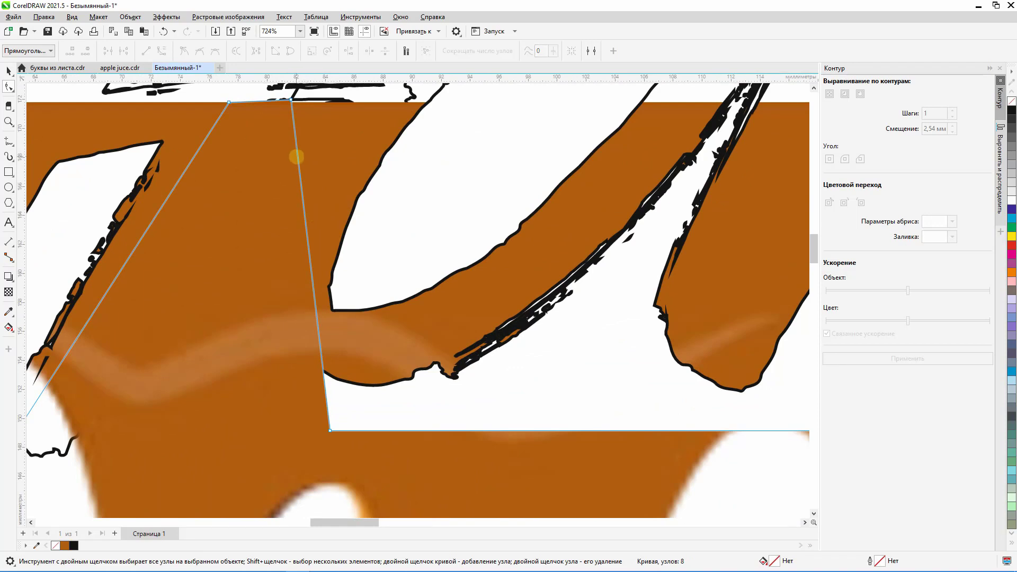
pyautogui.doubleClick(297, 156)
pyautogui.moveTo(297, 156); pyautogui.dragTo(424, 106)
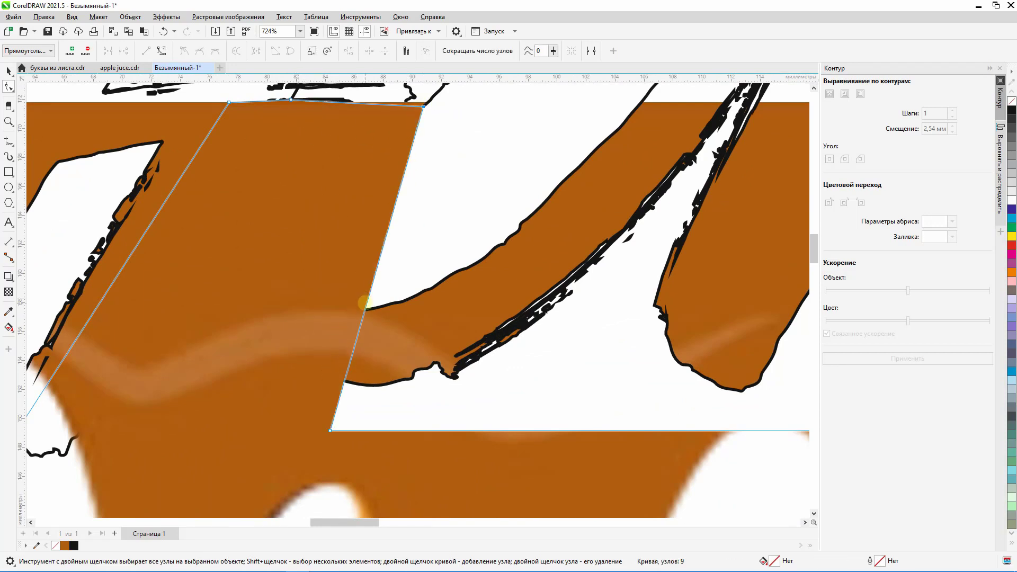
# - Add a crop node at the bottom of the first O's counter and curve the segment above it along the inner left edge
pyautogui.doubleClick(366, 303)
pyautogui.moveTo(366, 303); pyautogui.dragTo(332, 310)
pyautogui.click(372, 222)
pyautogui.rightClick(371, 222)
pyautogui.click(434, 353)
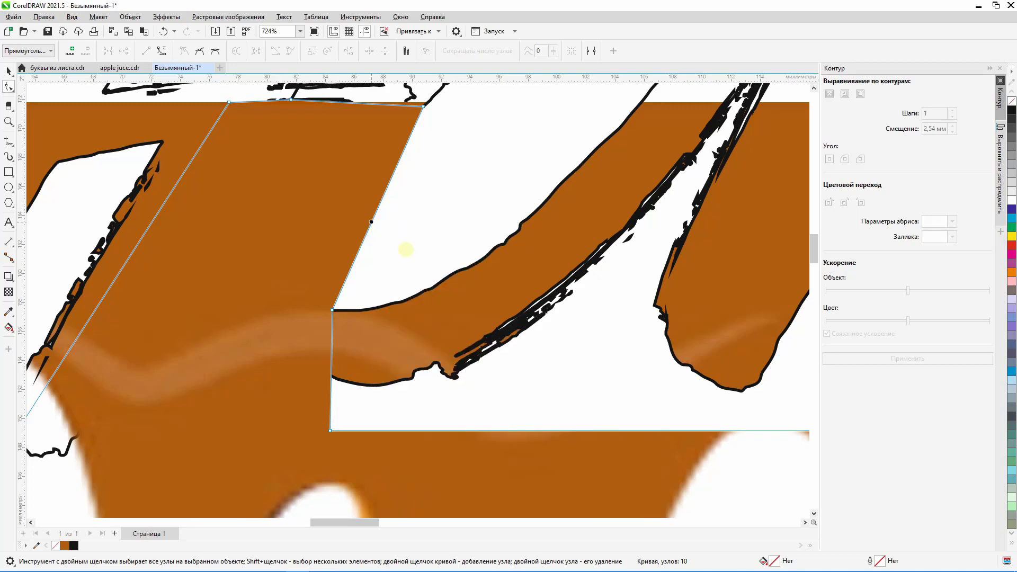
pyautogui.moveTo(380, 200); pyautogui.dragTo(353, 186)
# - Extend the crop outline across the first O's bowl, with nodes up the counter's right edge and the base node moved right
pyautogui.scroll(-2, 353, 186)
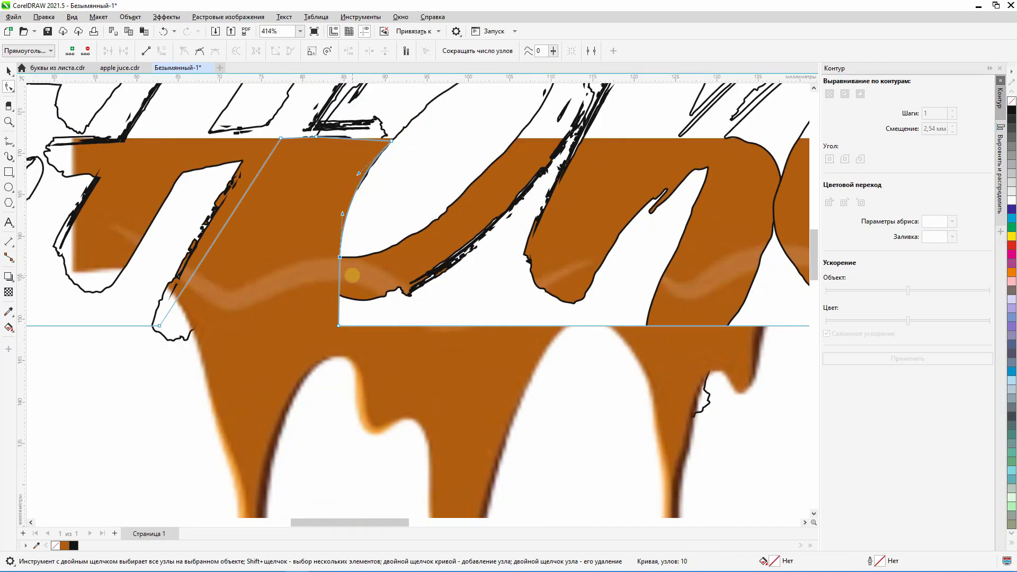
pyautogui.moveTo(339, 284); pyautogui.dragTo(420, 241)
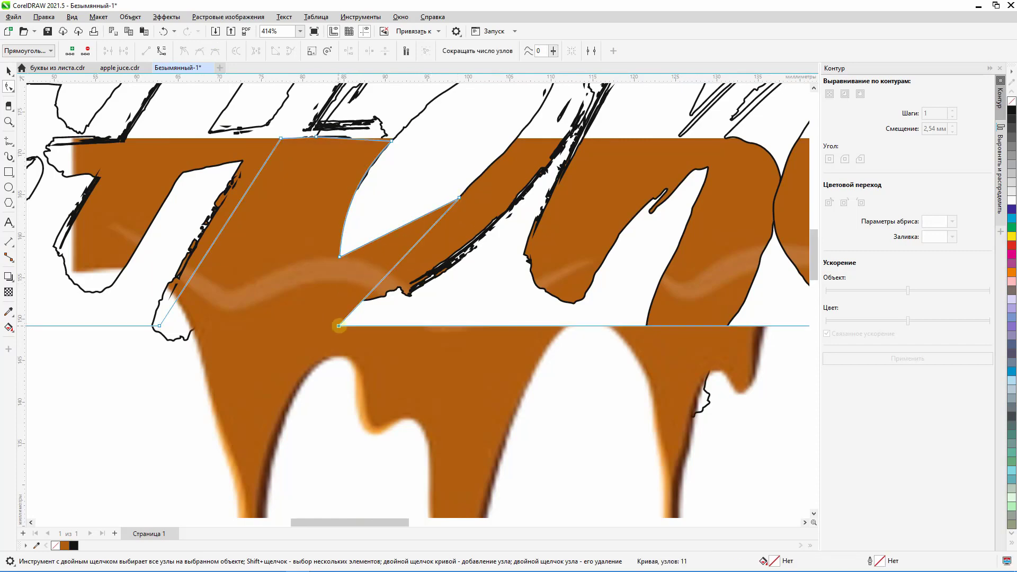
pyautogui.moveTo(339, 326); pyautogui.dragTo(437, 324)
pyautogui.scroll(1, 481, 173)
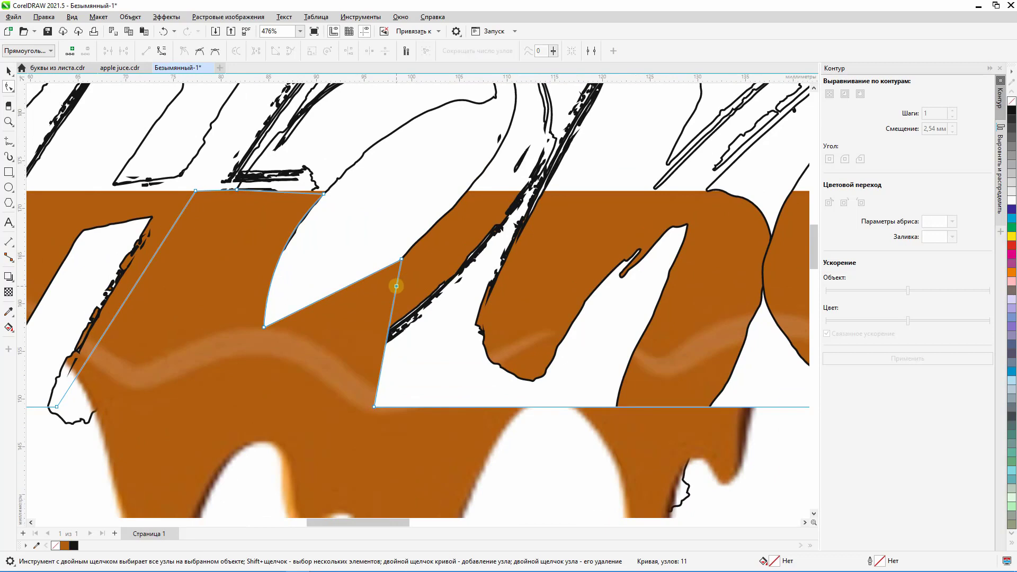
pyautogui.moveTo(396, 286); pyautogui.dragTo(467, 191)
# - Convert the straight segment under the first O's counter to a curve and bend it along the inner lower edge
pyautogui.click(348, 285)
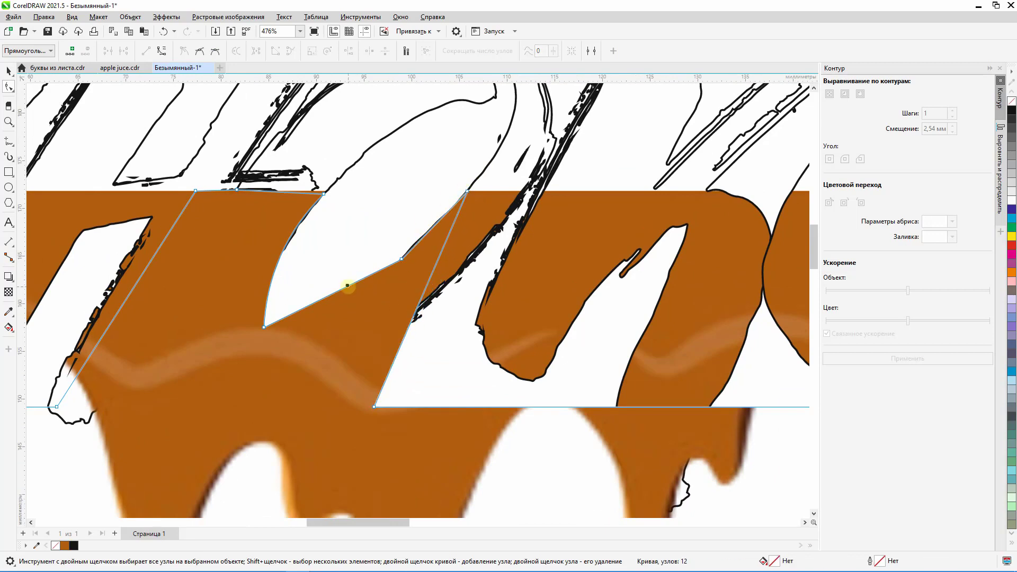
pyautogui.rightClick(348, 286)
pyautogui.click(373, 418)
pyautogui.scroll(2, 350, 312)
pyautogui.moveTo(328, 287); pyautogui.dragTo(338, 304)
# - Convert the upper crop segment on the right side of the first O's counter to a curve
pyautogui.moveTo(462, 197); pyautogui.dragTo(471, 202)
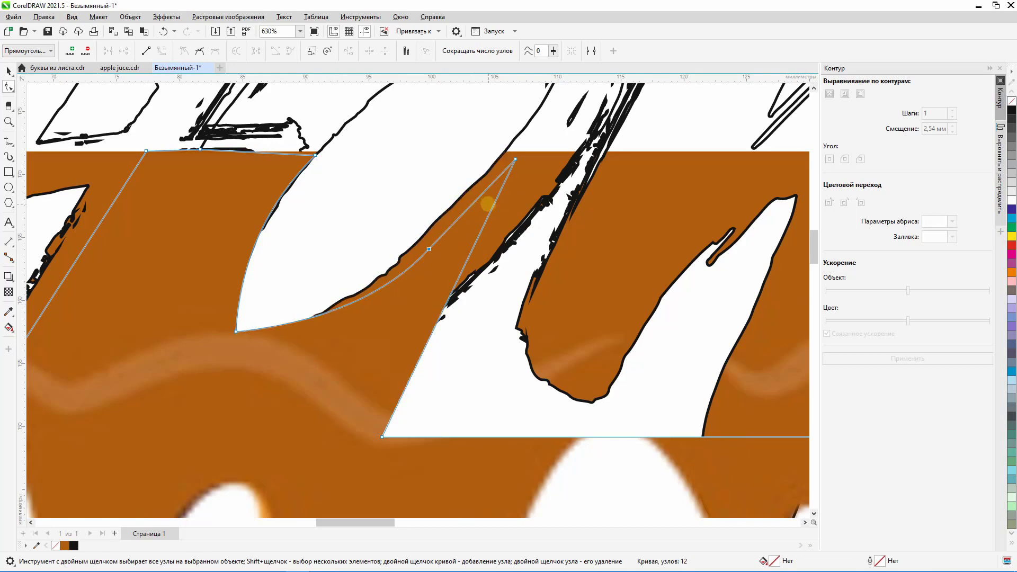
pyautogui.hotkey('ctrl', 'z')
pyautogui.rightClick(463, 197)
pyautogui.click(534, 326)
pyautogui.scroll(-1, 462, 165)
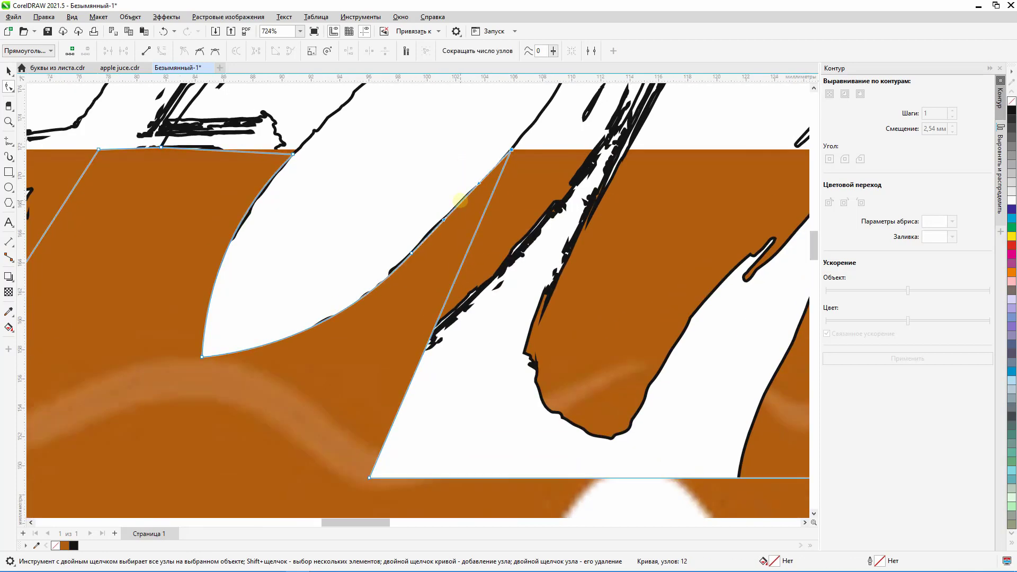
# - Add nodes to the crop outline's right side and pull it out to the first O's outer right edge
pyautogui.scroll(-2, 398, 187)
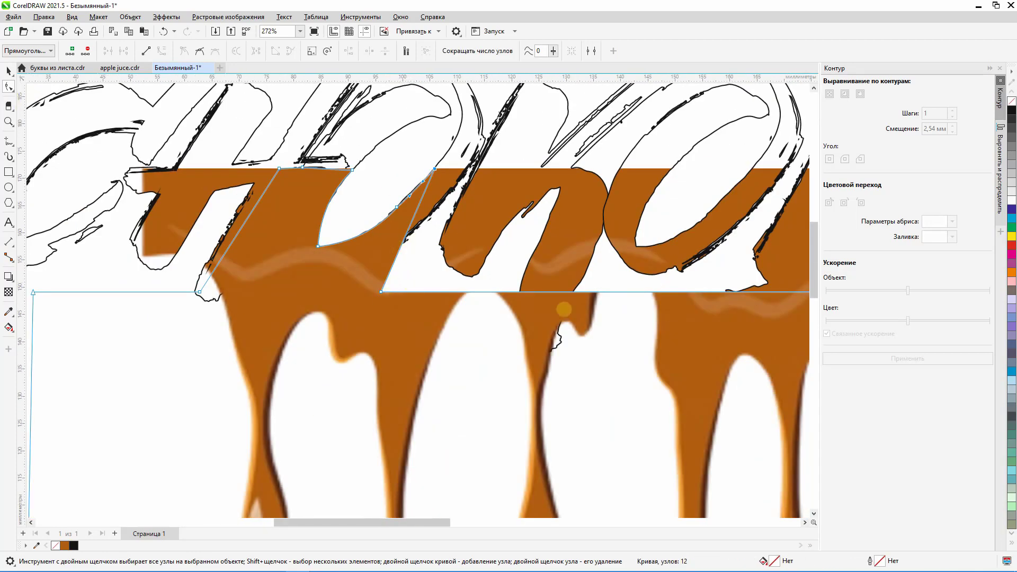
pyautogui.scroll(1, 443, 235)
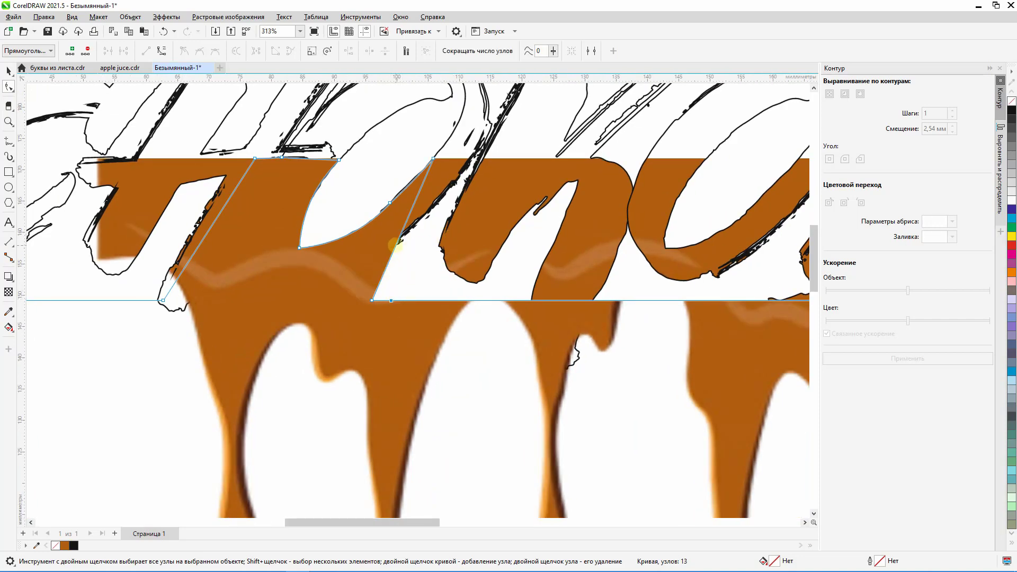
pyautogui.scroll(4, 442, 159)
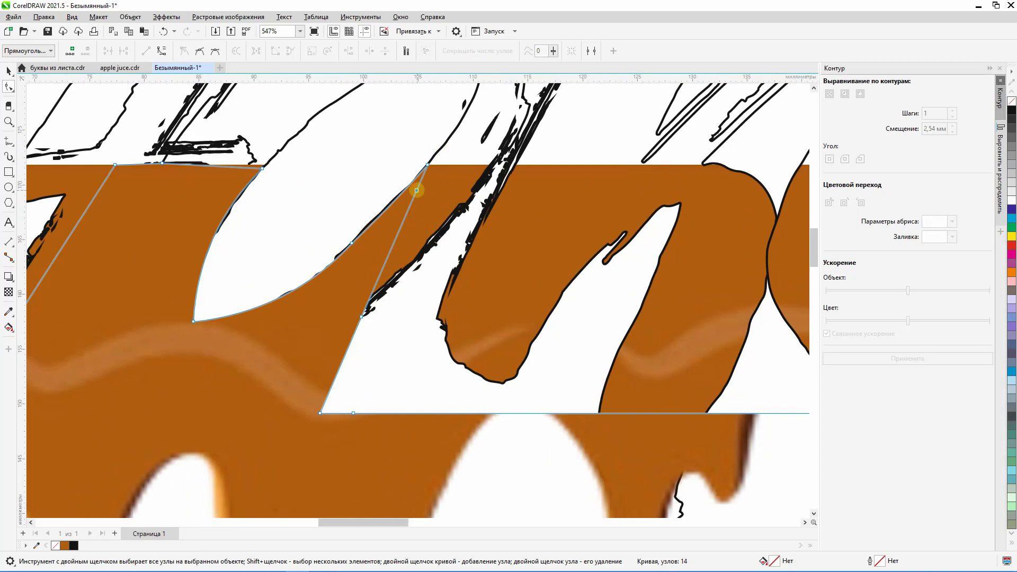
pyautogui.moveTo(417, 190); pyautogui.dragTo(490, 168)
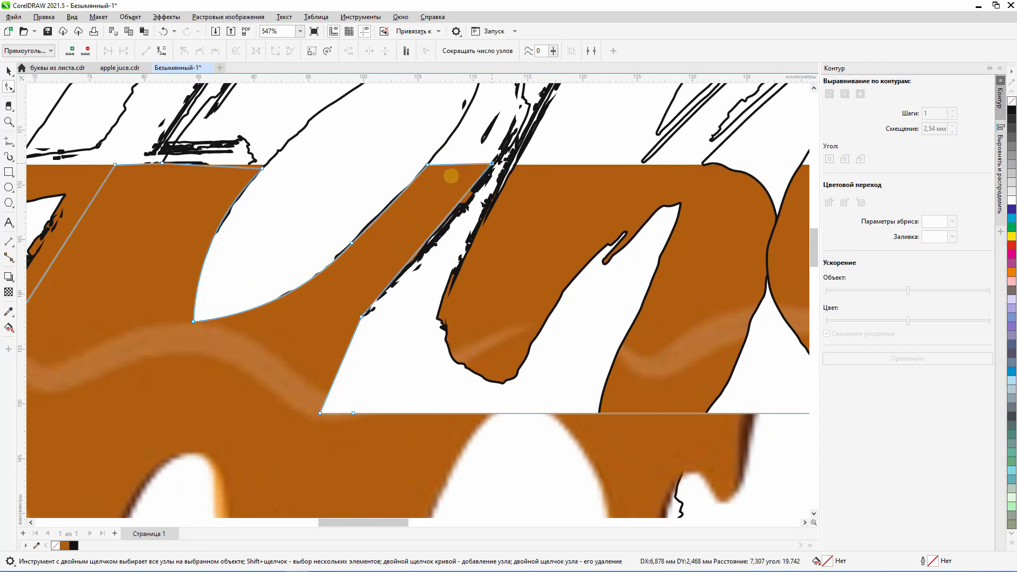
pyautogui.scroll(-4, 450, 170)
pyautogui.scroll(2, 296, 165)
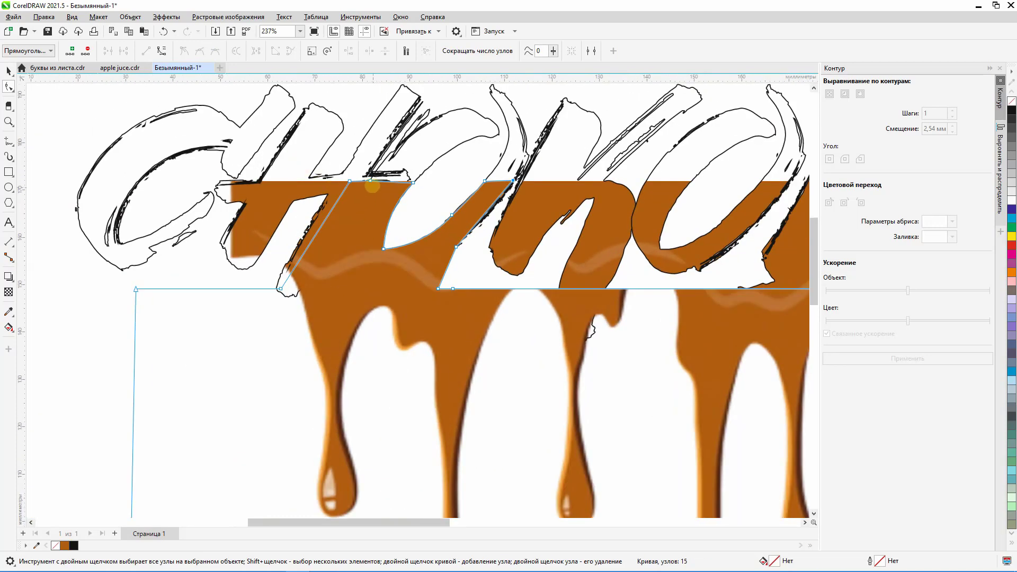
# - Try to cut a notch into the crop outline between the H's right leg and the first O, pulling added nodes down from the upper edge
pyautogui.scroll(4, 373, 186)
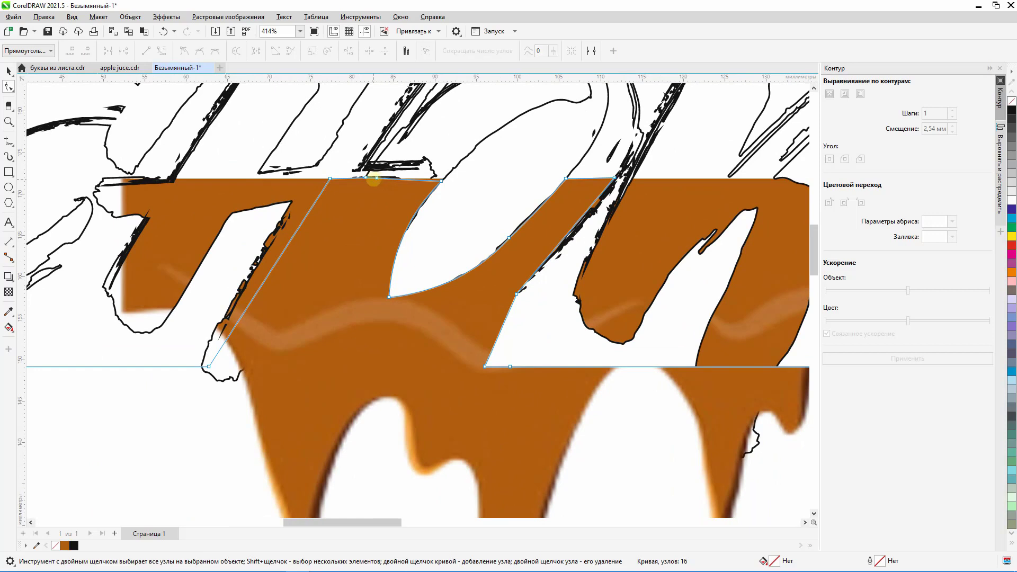
pyautogui.moveTo(373, 179); pyautogui.dragTo(243, 370)
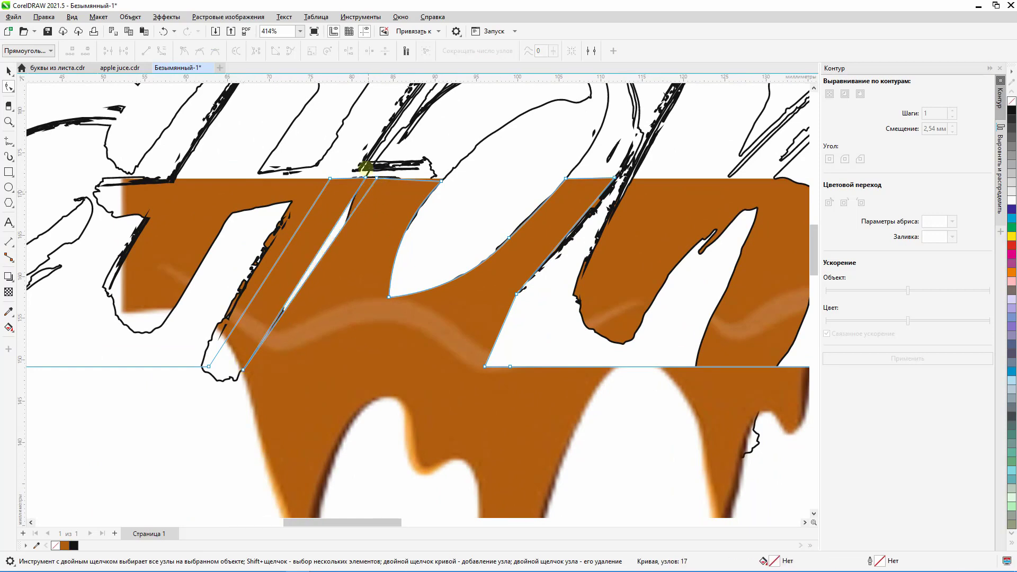
pyautogui.scroll(7, 366, 169)
pyautogui.moveTo(390, 195); pyautogui.dragTo(360, 192)
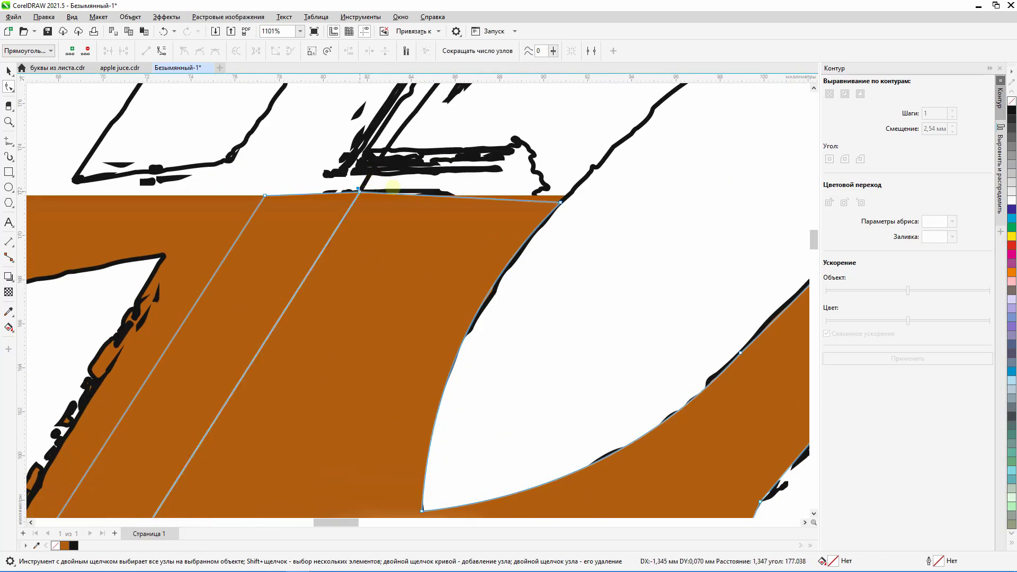
pyautogui.scroll(-4, 394, 180)
pyautogui.hotkey('ctrl', 'z')
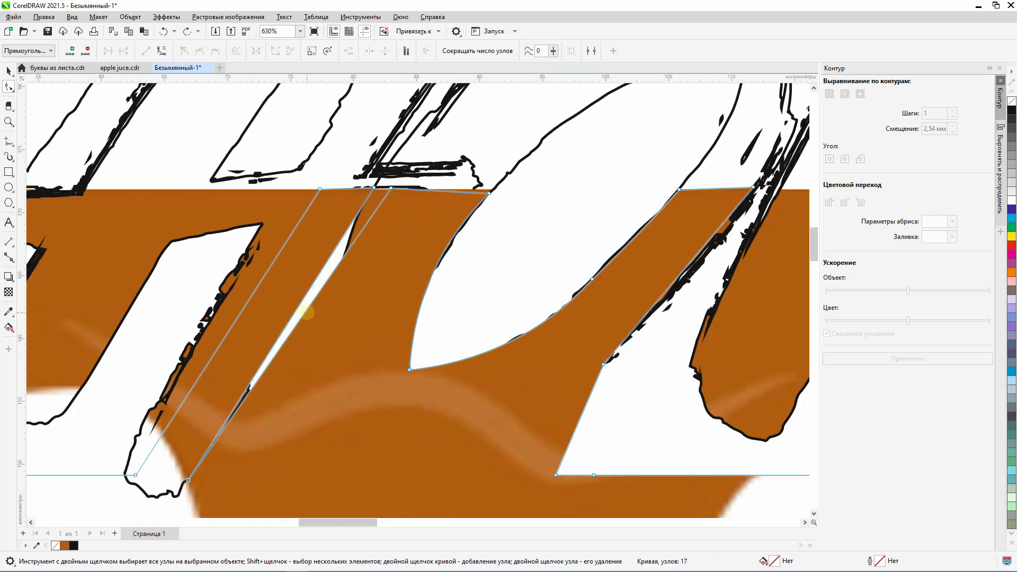
pyautogui.doubleClick(305, 313)
pyautogui.moveTo(305, 313); pyautogui.dragTo(318, 356)
pyautogui.moveTo(391, 189); pyautogui.dragTo(374, 188)
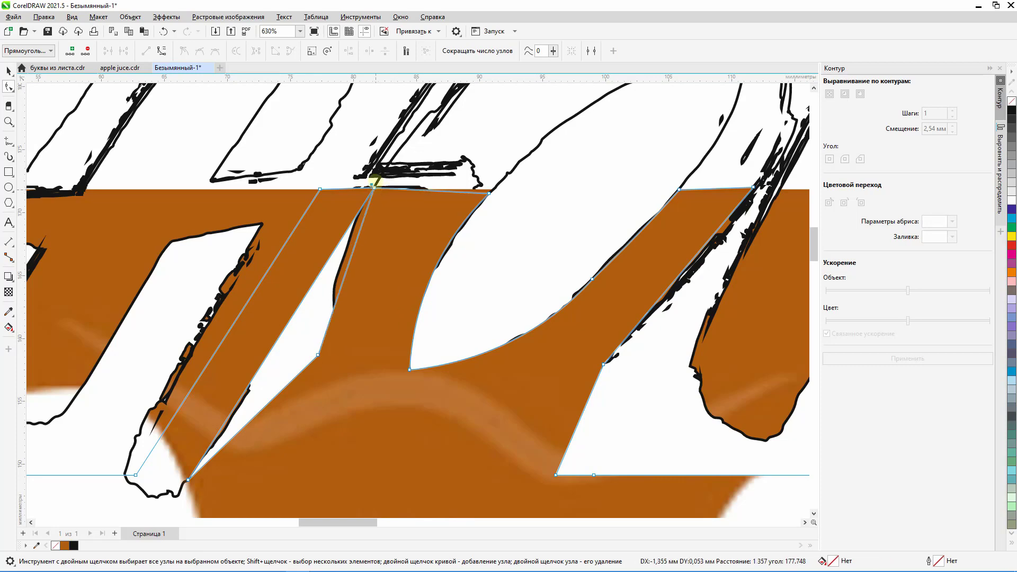
# - Try to widen the notch by adding nodes and moving them onto the first O's left edge and the drip's base line
pyautogui.scroll(-5, 370, 175)
pyautogui.scroll(3, 302, 310)
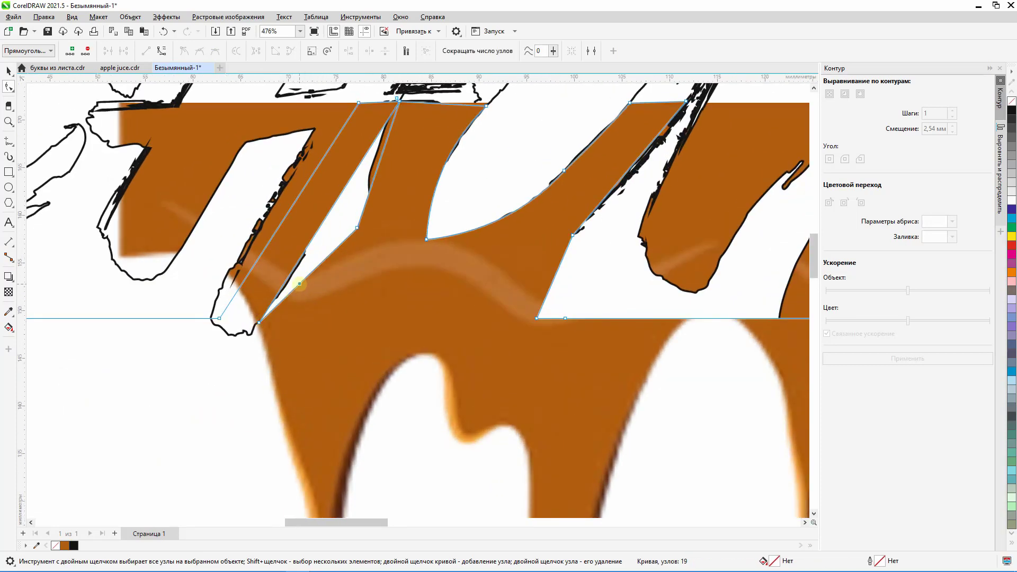
pyautogui.moveTo(299, 283); pyautogui.dragTo(339, 316)
pyautogui.scroll(-3, 339, 316)
pyautogui.scroll(5, 345, 238)
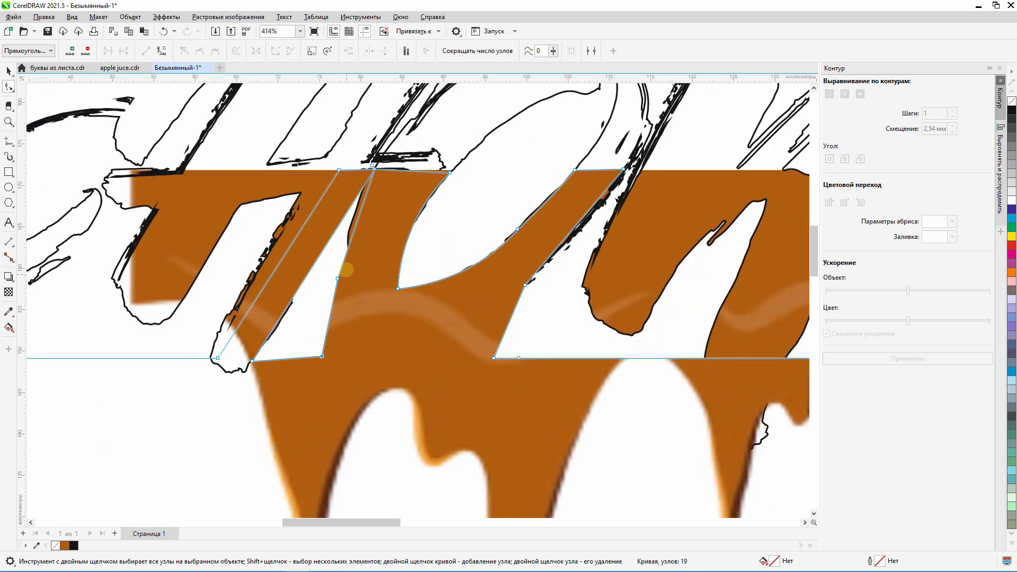
pyautogui.moveTo(346, 228); pyautogui.dragTo(348, 216)
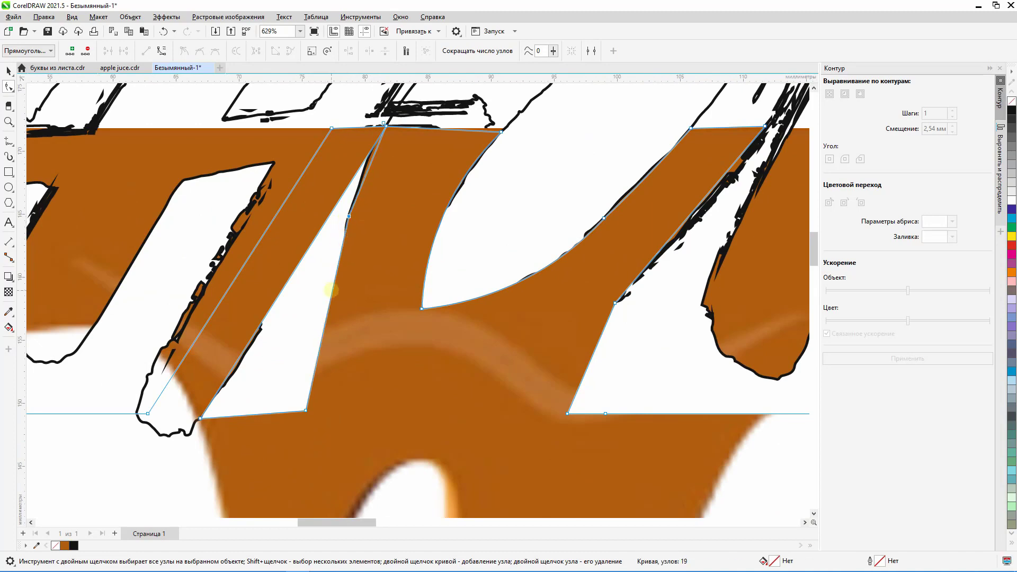
pyautogui.doubleClick(330, 304)
pyautogui.moveTo(330, 303); pyautogui.dragTo(373, 313)
pyautogui.scroll(-4, 330, 246)
pyautogui.scroll(-3, 330, 246)
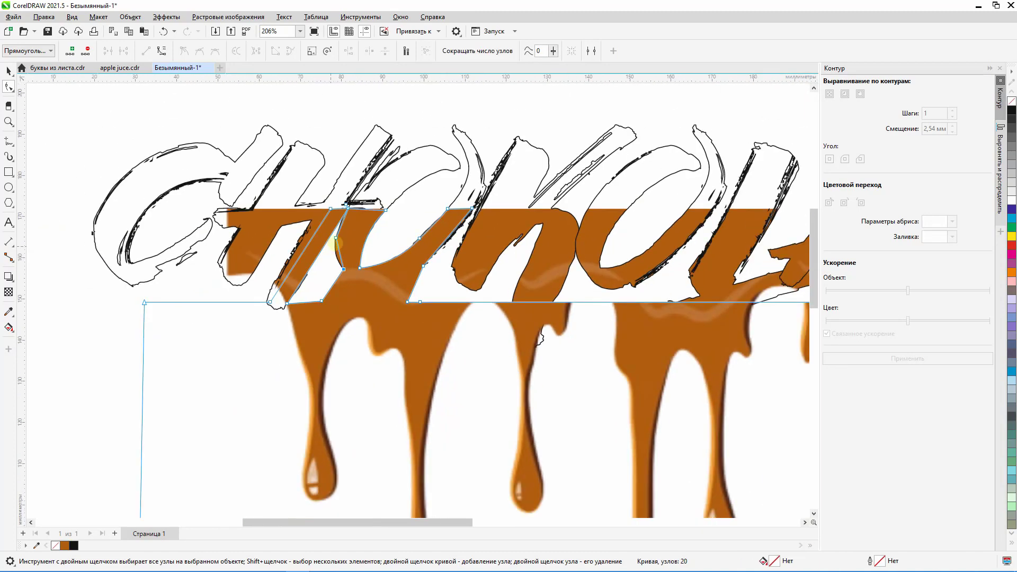
pyautogui.scroll(3, 329, 239)
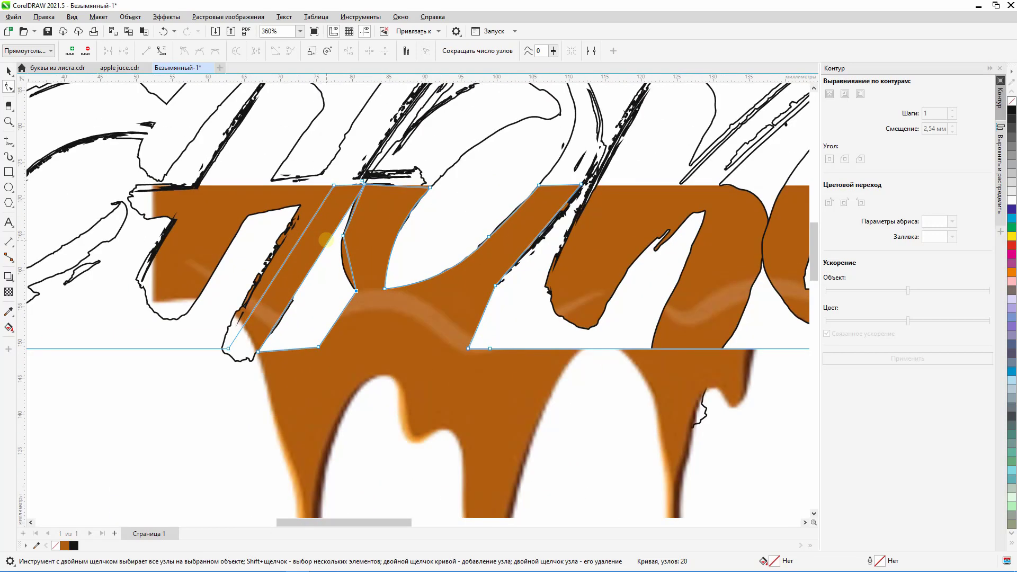
# - Undo the last node edits that widened the notch between the H and the first O
pyautogui.hotkey('ctrl', 'z')
pyautogui.hotkey('ctrl', 'z')
pyautogui.hotkey('ctrl', 'z')
pyautogui.hotkey('ctrl', 'z')
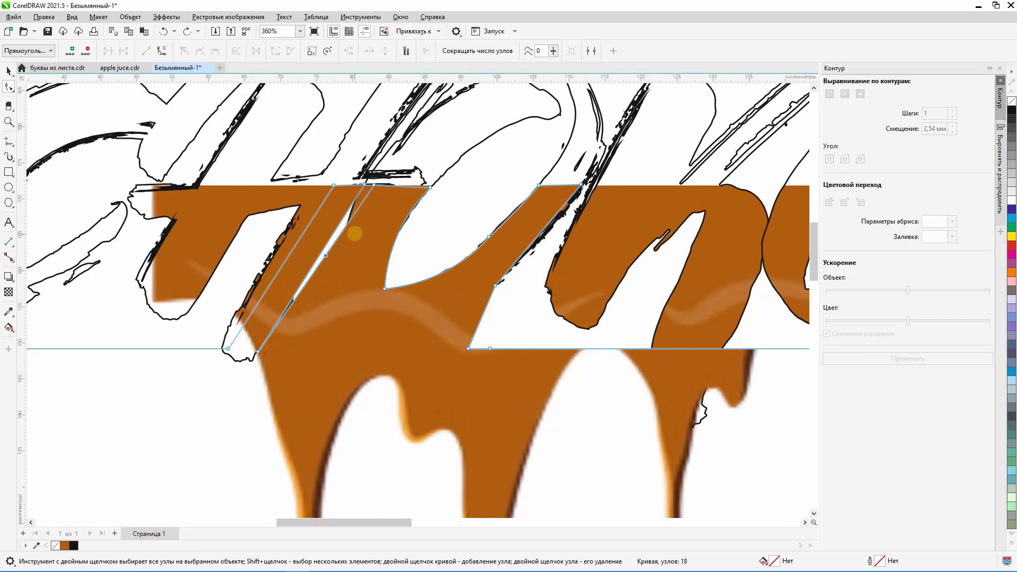
pyautogui.scroll(-3, 352, 229)
pyautogui.scroll(-2, 277, 178)
# - Select the CHOKOLATE lettering and fill it with the drips' brown, R177 G94 B16
pyautogui.click(8, 71)
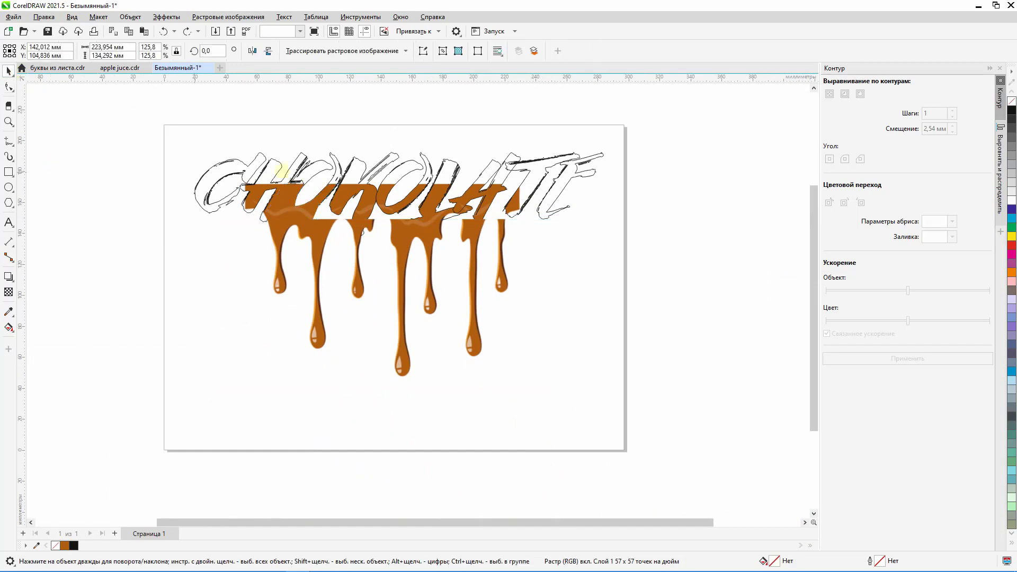
pyautogui.scroll(2, 297, 167)
pyautogui.click(323, 176)
pyautogui.scroll(-1, 302, 178)
pyautogui.click(308, 178)
pyautogui.click(64, 546)
pyautogui.scroll(-4, 248, 330)
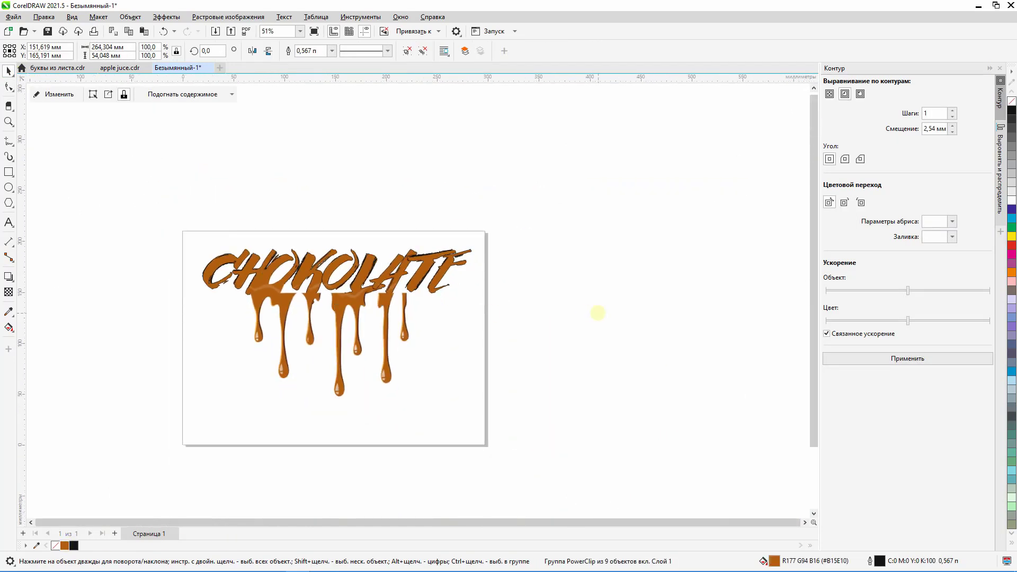
pyautogui.click(597, 311)
pyautogui.scroll(6, 249, 268)
pyautogui.scroll(-3, 275, 253)
pyautogui.scroll(3, 277, 260)
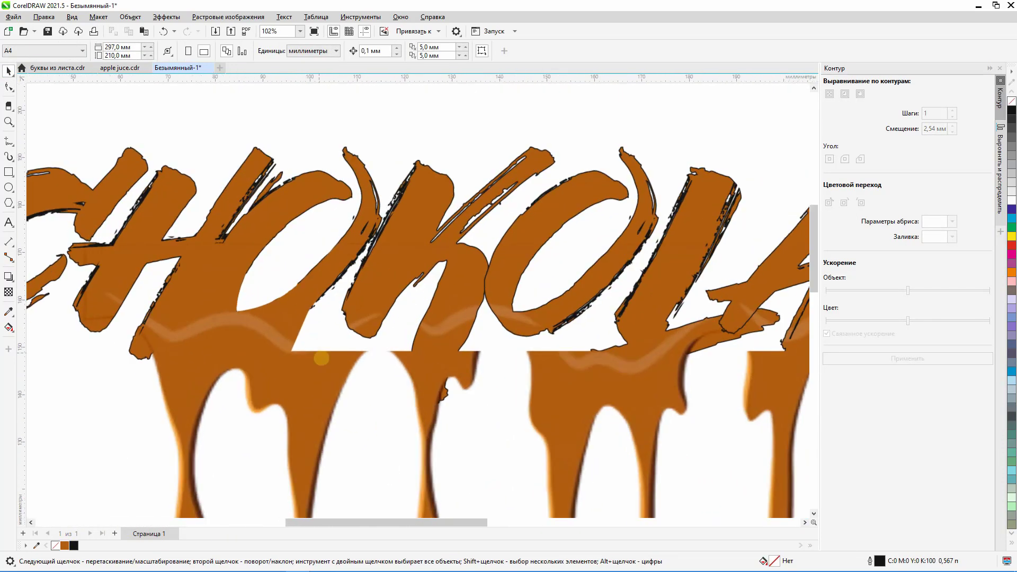
# - Add nodes to the drip image's crop edge below the first O, pull one down to the long drip's right edge and delete the spare node
pyautogui.click(323, 359)
pyautogui.scroll(-2, 310, 279)
pyautogui.click(9, 87)
pyautogui.scroll(3, 298, 255)
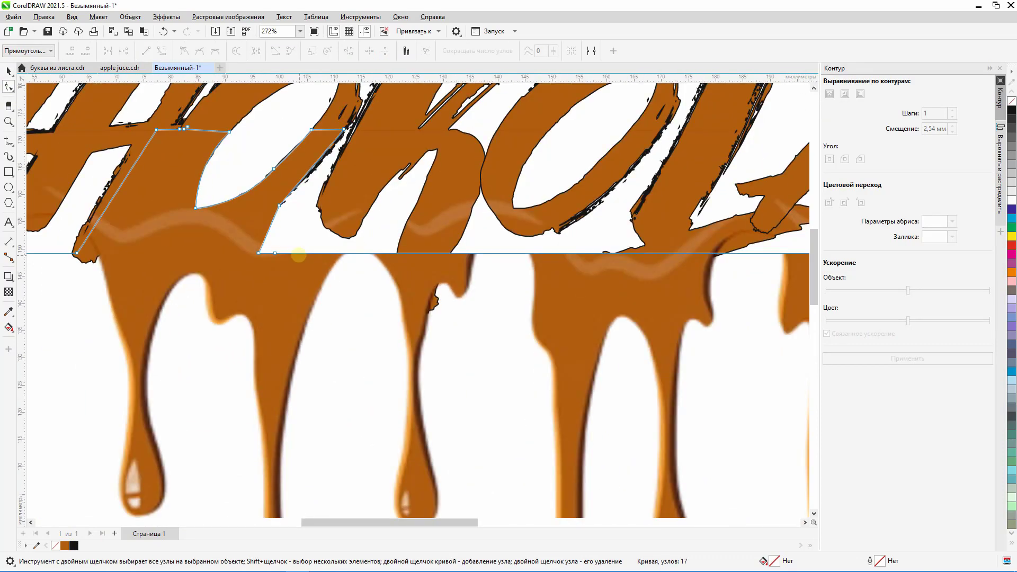
pyautogui.moveTo(298, 254); pyautogui.dragTo(294, 372)
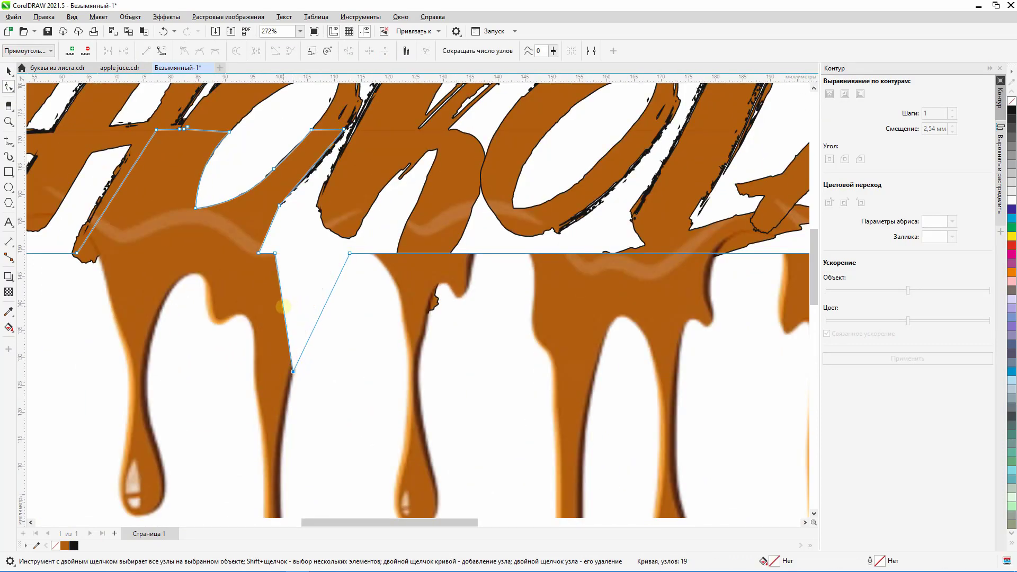
pyautogui.doubleClick(276, 254)
# - Convert the crop segments between the first O's outer edge and the long drip to curves and shape them into one smooth flow
pyautogui.rightClick(272, 301)
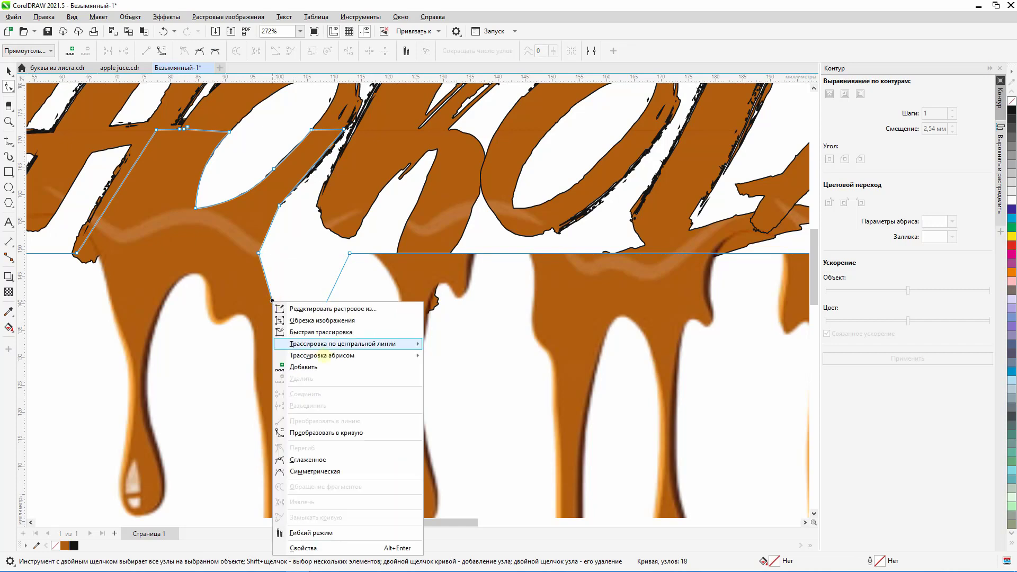
pyautogui.click(318, 345)
pyautogui.scroll(1, 286, 306)
pyautogui.moveTo(274, 306); pyautogui.dragTo(285, 306)
pyautogui.scroll(-3, 285, 305)
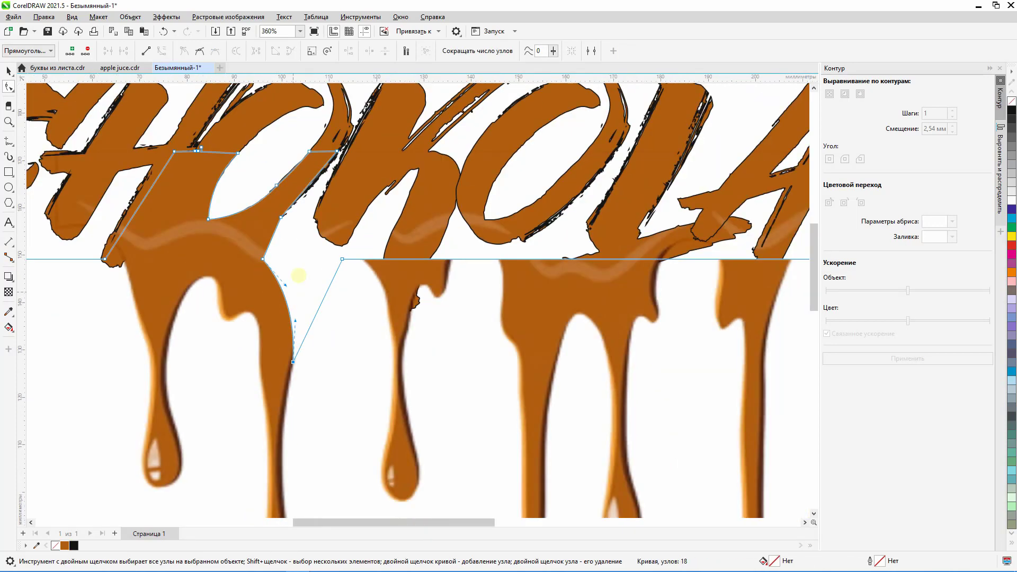
pyautogui.scroll(2, 297, 275)
pyautogui.rightClick(280, 235)
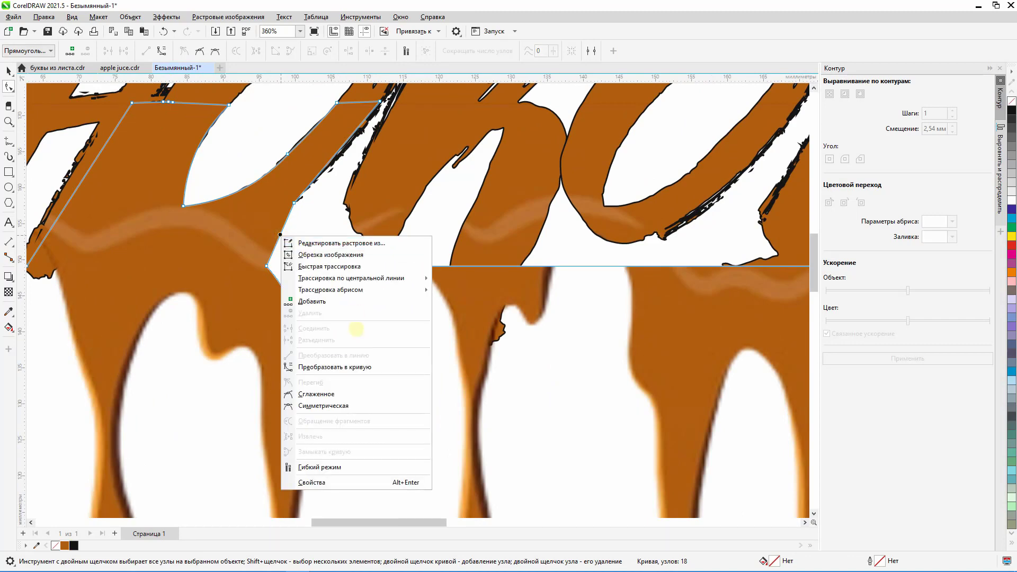
pyautogui.click(318, 368)
pyautogui.scroll(-3, 307, 280)
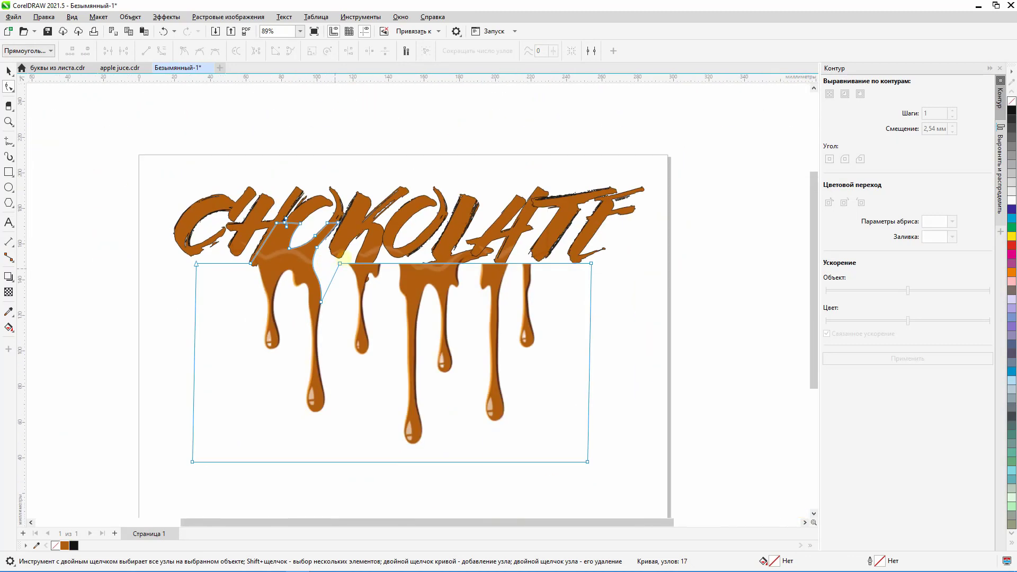
# - Add nodes to the crop edge at the K's right leg and pull one down beside the drip beneath it
pyautogui.scroll(3, 342, 260)
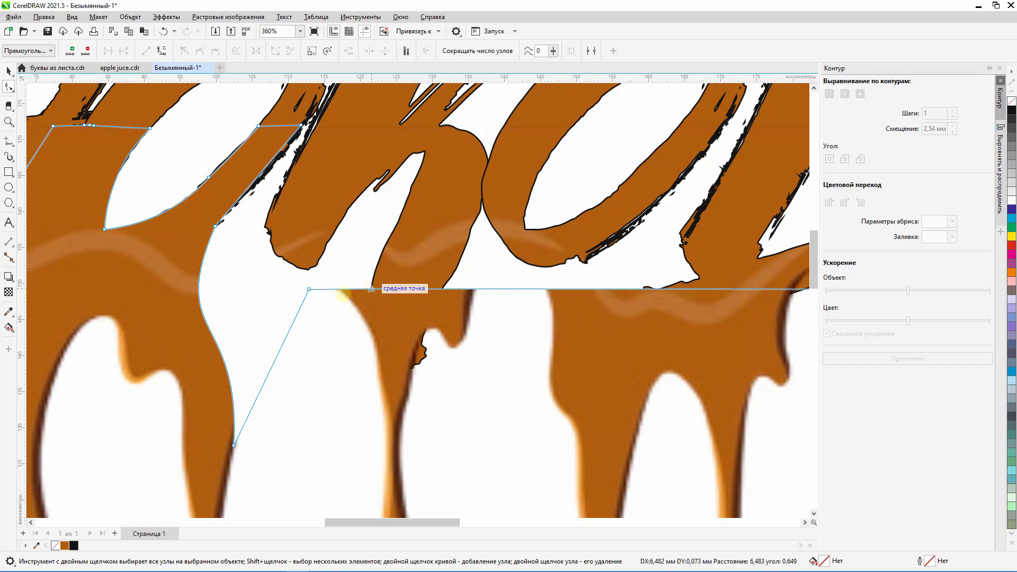
pyautogui.click(341, 289)
pyautogui.moveTo(347, 348); pyautogui.dragTo(363, 381)
pyautogui.scroll(1, 382, 345)
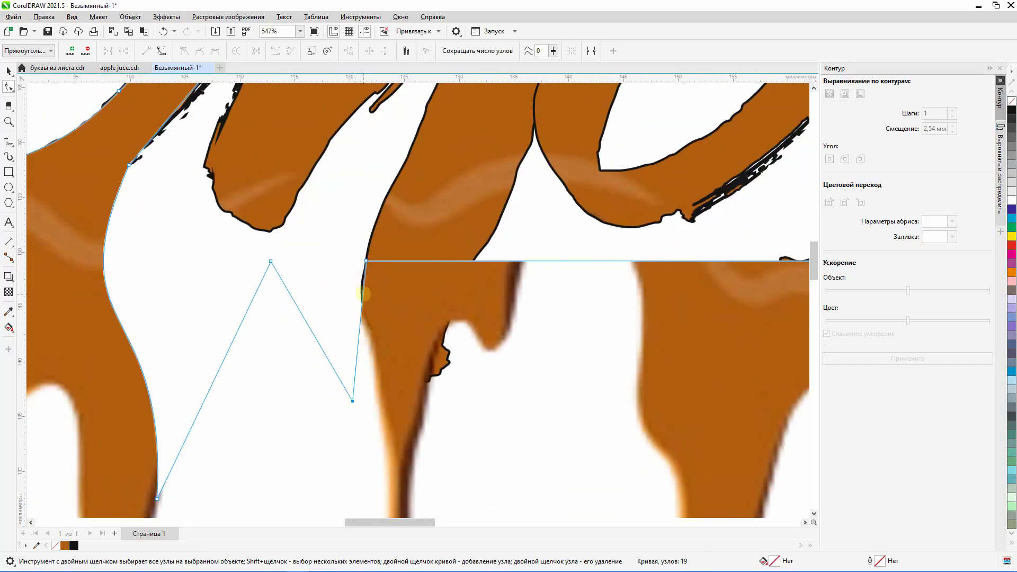
# - Convert the crop segment at the K's right leg to a curve, set its lower node on the drip's left edge and adjust its handles
pyautogui.doubleClick(360, 290)
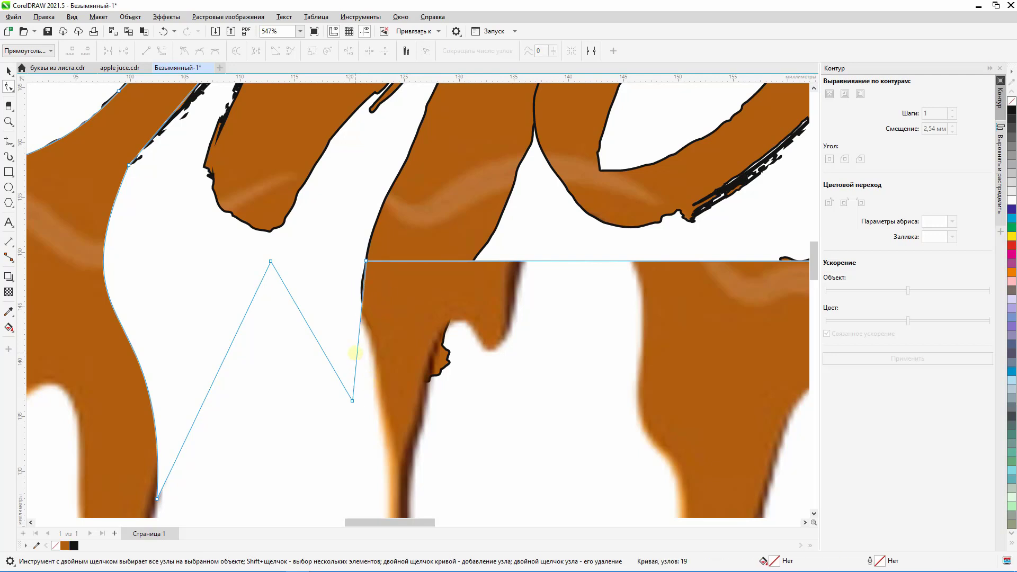
pyautogui.rightClick(358, 353)
pyautogui.click(401, 229)
pyautogui.moveTo(352, 401); pyautogui.dragTo(378, 406)
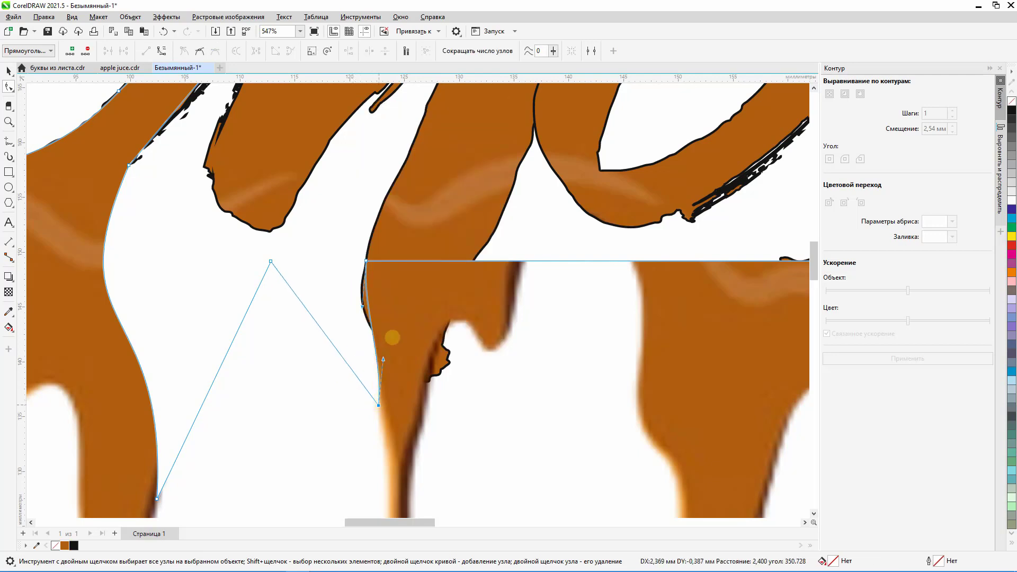
pyautogui.moveTo(361, 307); pyautogui.dragTo(341, 331)
pyautogui.scroll(-1, 233, 121)
pyautogui.moveTo(315, 279); pyautogui.dragTo(327, 280)
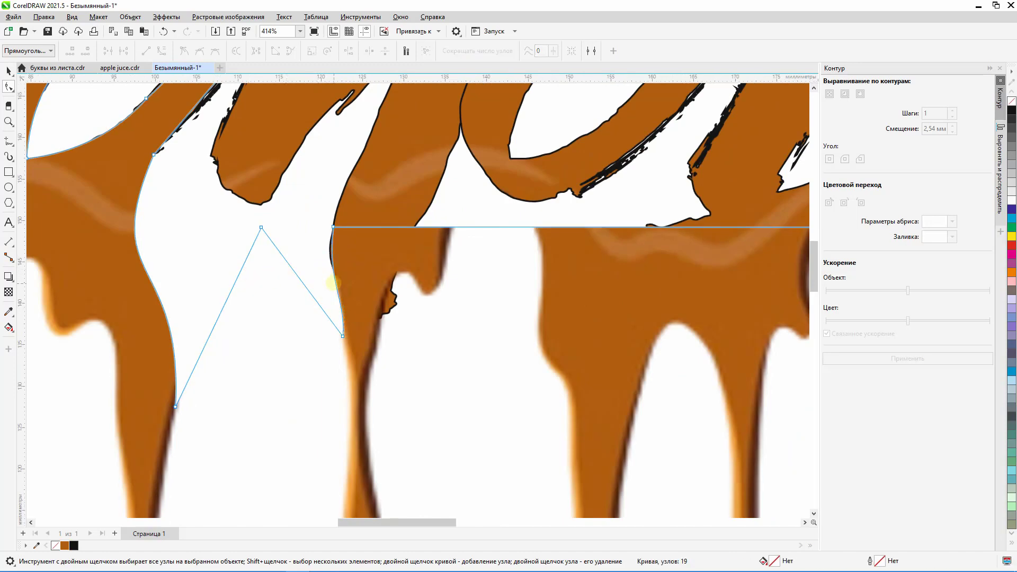
pyautogui.click(329, 272)
pyautogui.moveTo(326, 279); pyautogui.dragTo(321, 279)
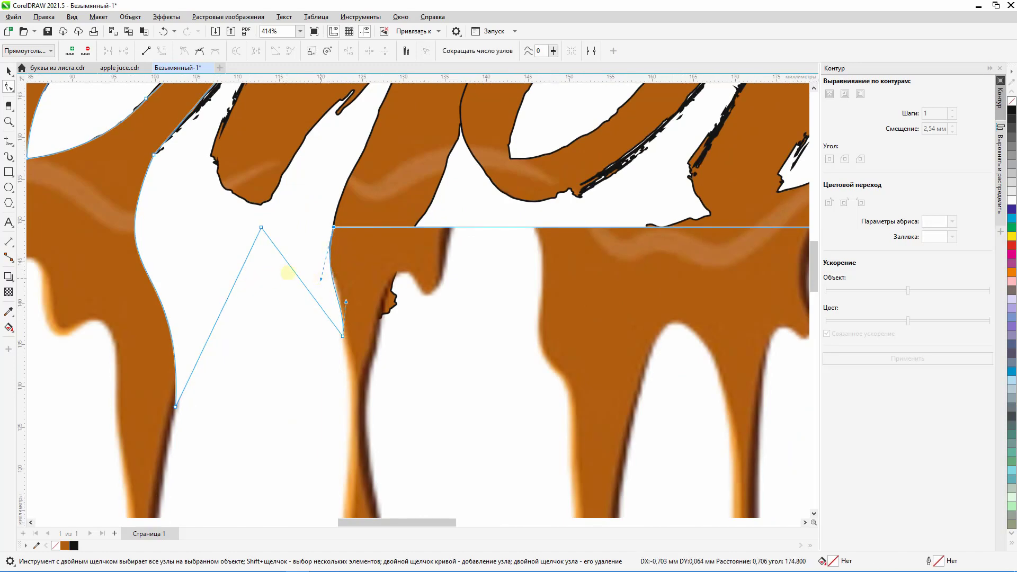
# - Add crop nodes right of the K's leg and fit them to the leg's right edge and the right side of its drip
pyautogui.scroll(-3, 293, 273)
pyautogui.scroll(2, 354, 253)
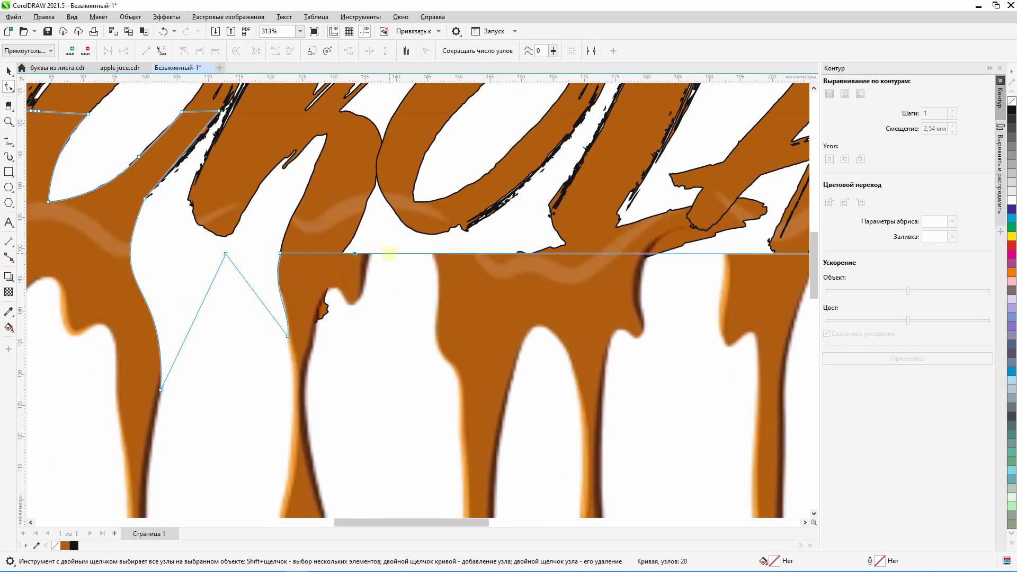
pyautogui.moveTo(374, 253); pyautogui.dragTo(316, 323)
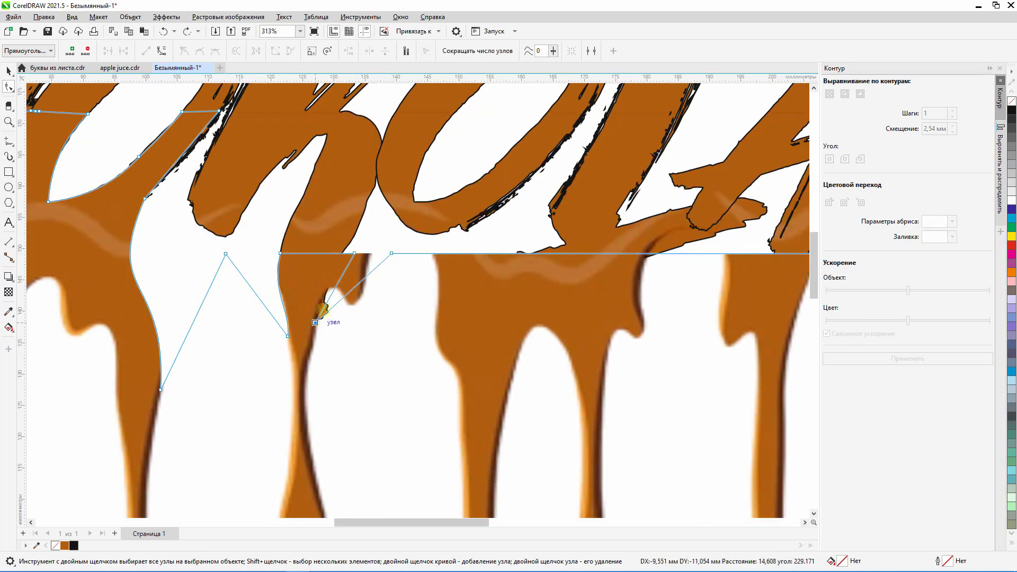
pyautogui.scroll(3, 347, 238)
pyautogui.moveTo(357, 262); pyautogui.dragTo(342, 258)
pyautogui.scroll(-2, 362, 212)
pyautogui.scroll(3, 326, 299)
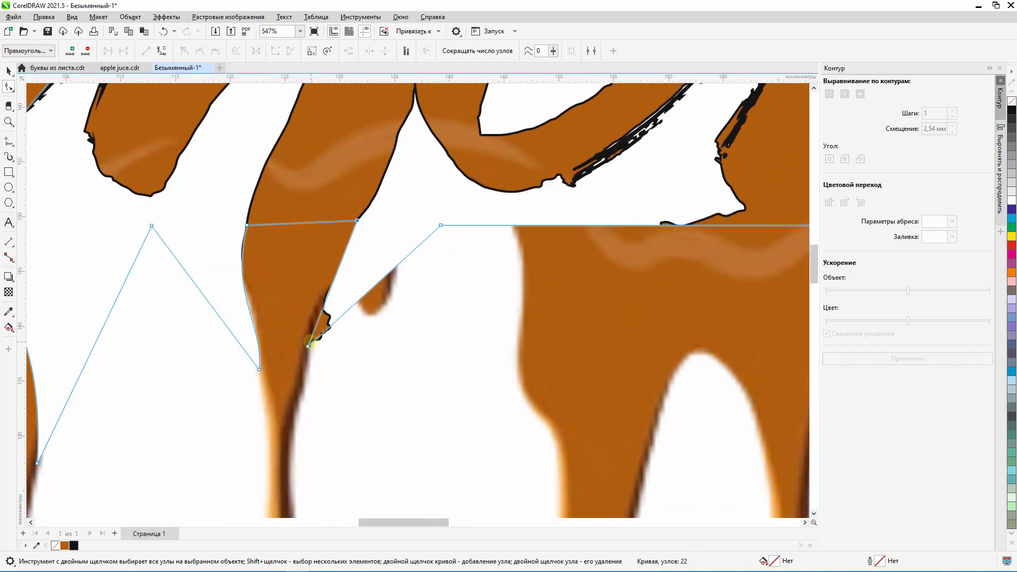
pyautogui.moveTo(311, 341); pyautogui.dragTo(332, 324)
pyautogui.scroll(-4, 345, 281)
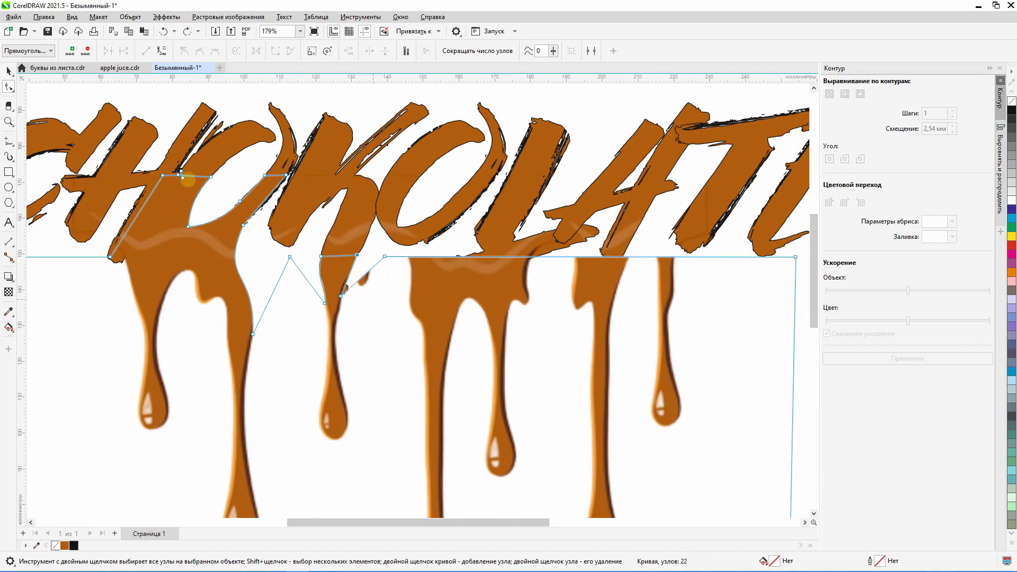
# - Select the K's outline in the CHOKOLATE lettering for node editing
pyautogui.press('space')
pyautogui.scroll(-1, 342, 276)
pyautogui.click(345, 285)
pyautogui.scroll(4, 345, 284)
pyautogui.click(415, 150)
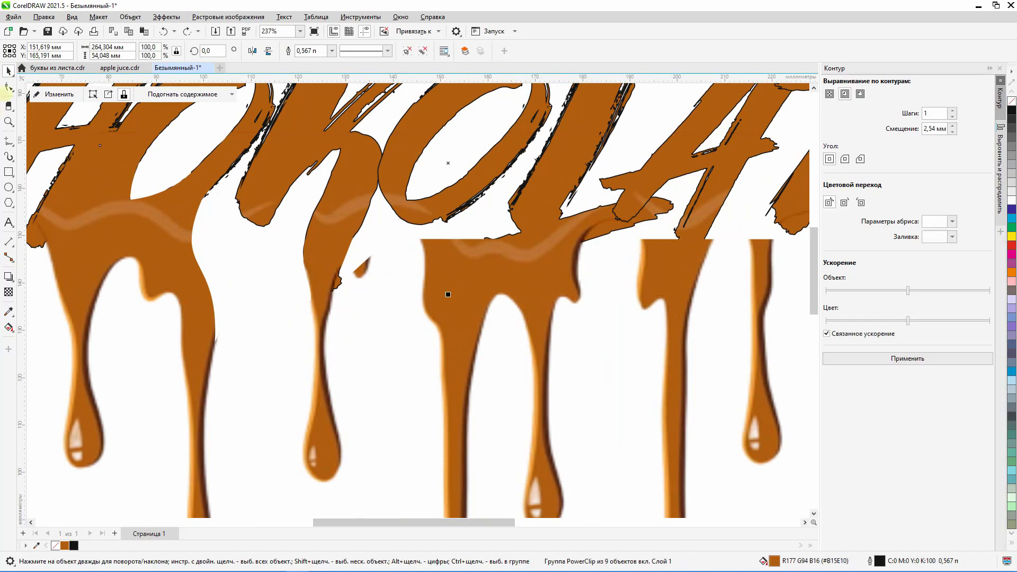
pyautogui.click(8, 87)
pyautogui.scroll(-3, 251, 339)
pyautogui.click(397, 158)
pyautogui.click(365, 151)
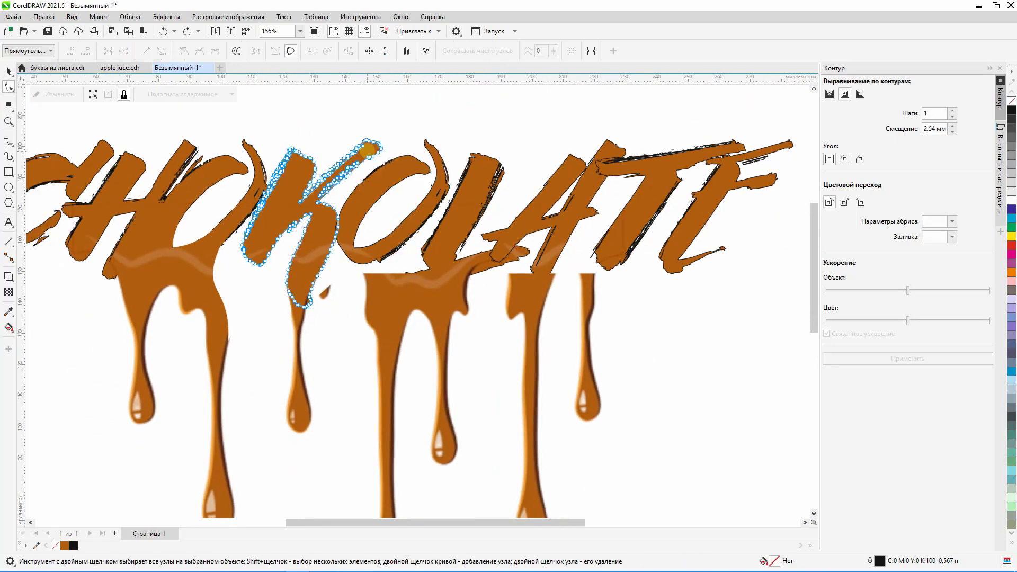
# - Delete the nodes forming the ragged bump at the tip of the K's right leg so its outline blends into the drip
pyautogui.scroll(3, 307, 288)
pyautogui.scroll(-1, 354, 301)
pyautogui.scroll(5, 324, 313)
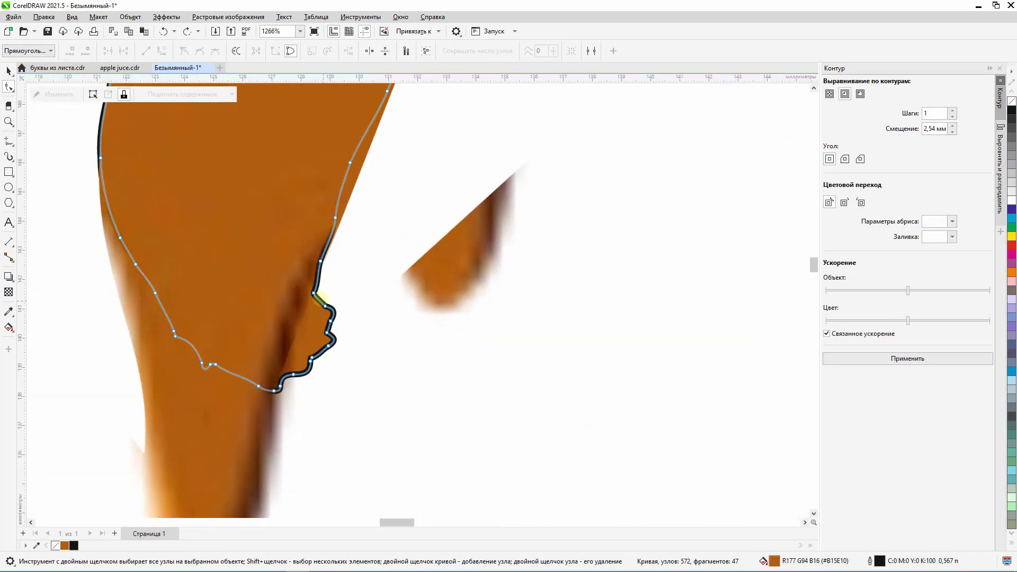
pyautogui.doubleClick(317, 296)
pyautogui.doubleClick(326, 307)
pyautogui.doubleClick(331, 321)
pyautogui.doubleClick(327, 332)
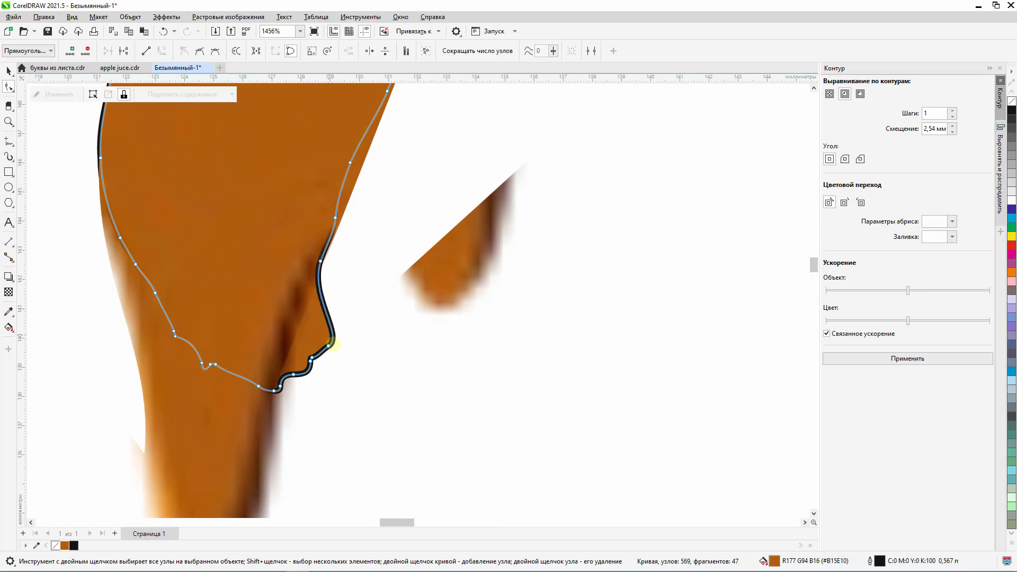
pyautogui.doubleClick(328, 346)
pyautogui.moveTo(347, 320); pyautogui.dragTo(291, 375)
pyautogui.press('Delete')
pyautogui.click(259, 387)
pyautogui.scroll(-5, 308, 360)
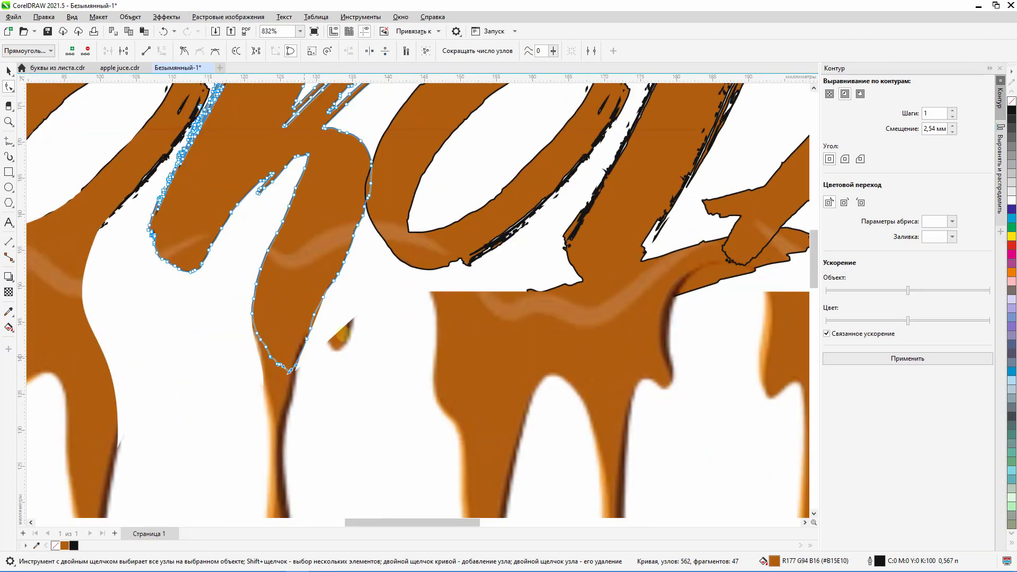
# - Move the crop nodes between the K's drip and the L's drip to hide the stray chocolate fragment beside the K's leg
pyautogui.click(341, 331)
pyautogui.doubleClick(341, 331)
pyautogui.moveTo(341, 331); pyautogui.dragTo(365, 366)
pyautogui.scroll(-4, 371, 268)
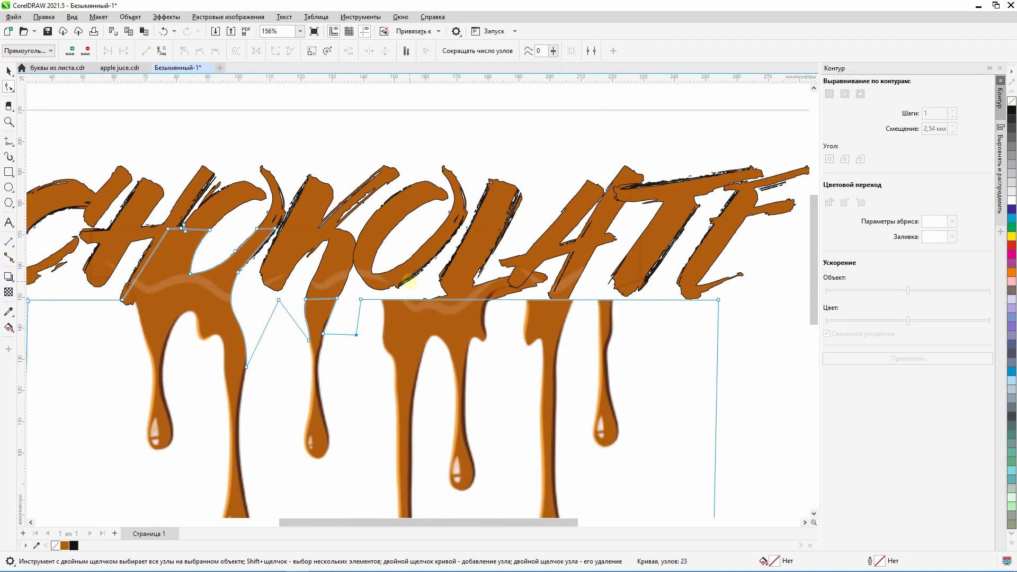
pyautogui.scroll(4, 362, 274)
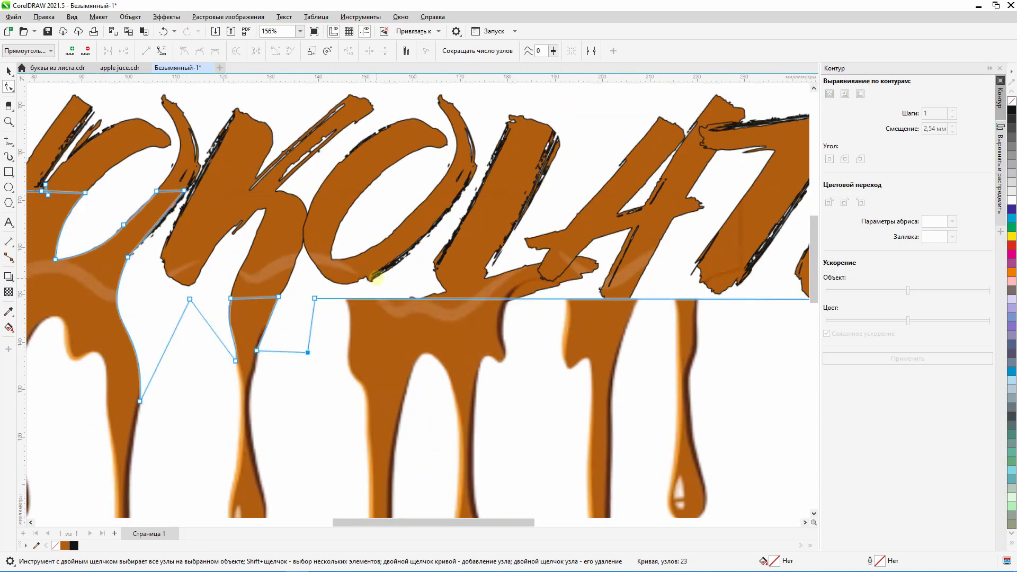
pyautogui.moveTo(315, 298); pyautogui.dragTo(338, 299)
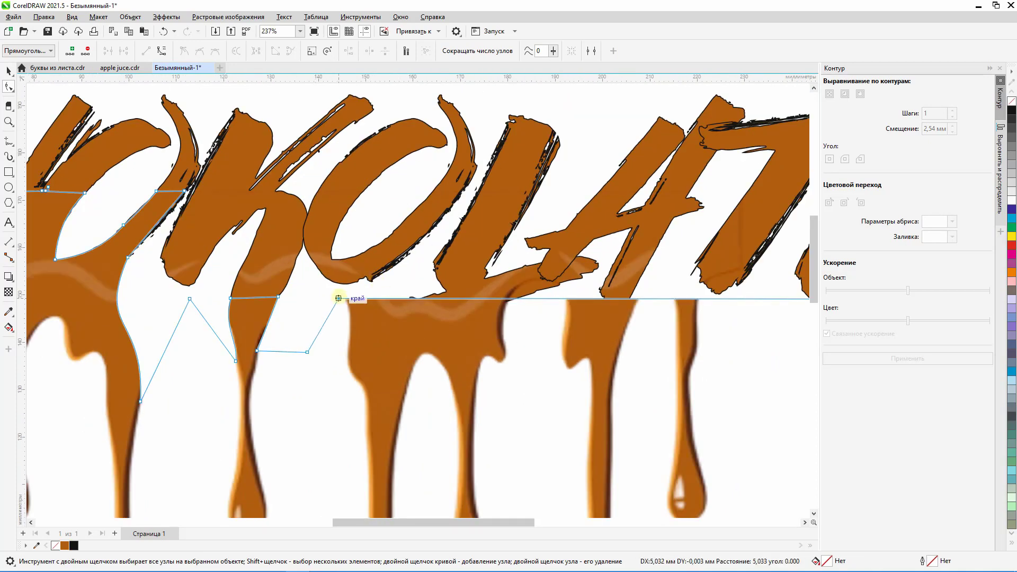
# - Add a crop node at the L's base, raise it, and curve the neighbouring segment into a rounded left shoulder for the wide drip
pyautogui.scroll(1, 340, 298)
pyautogui.doubleClick(417, 301)
pyautogui.moveTo(417, 302); pyautogui.dragTo(464, 289)
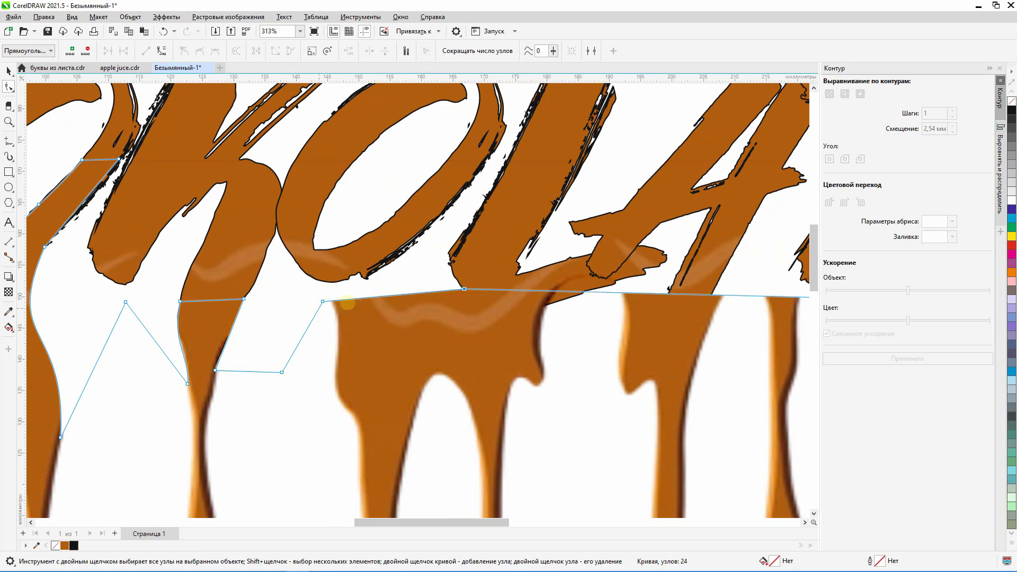
pyautogui.rightClick(355, 301)
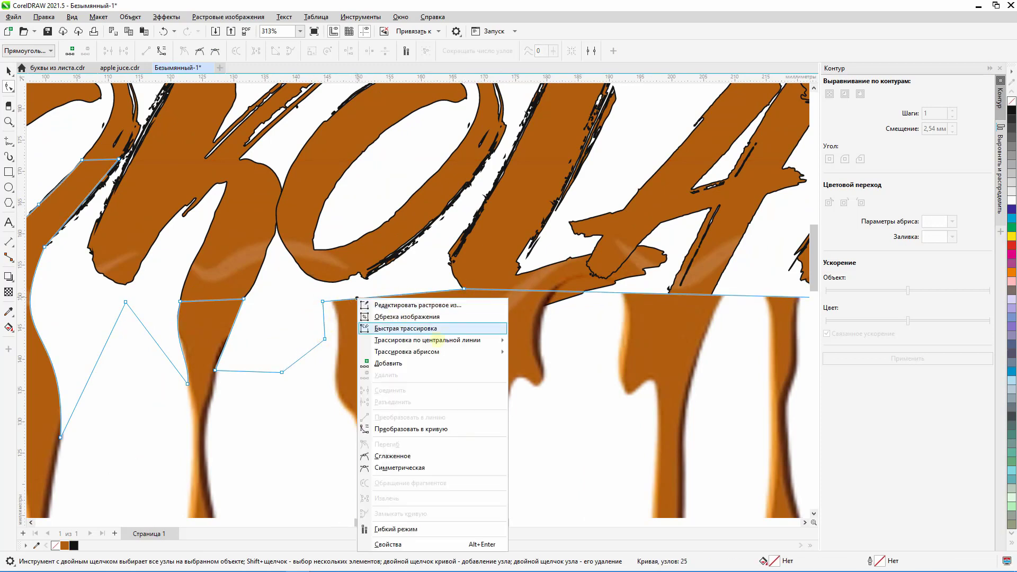
pyautogui.click(386, 427)
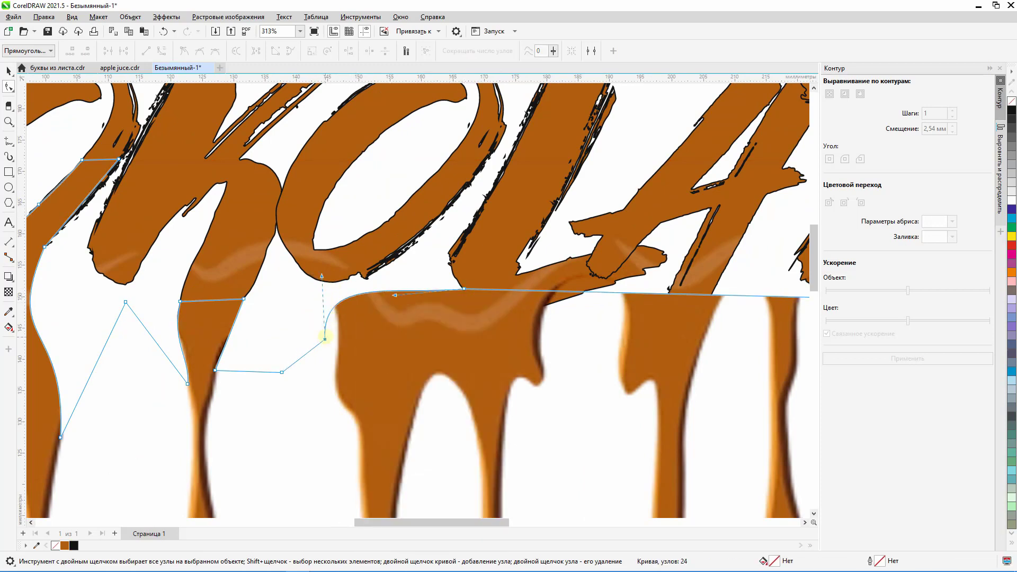
pyautogui.moveTo(321, 276); pyautogui.dragTo(341, 287)
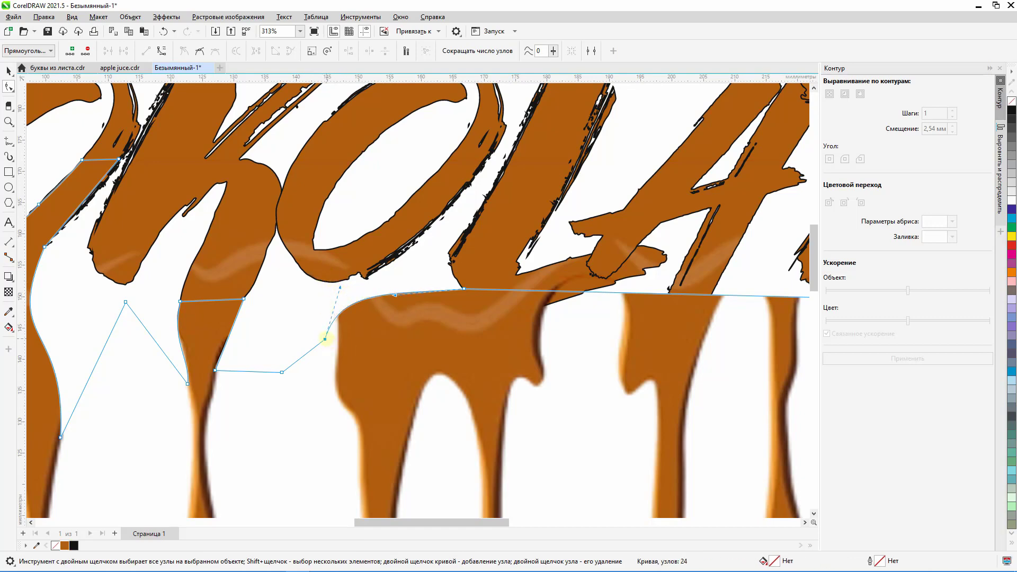
pyautogui.moveTo(331, 343); pyautogui.dragTo(336, 360)
pyautogui.scroll(-6, 348, 297)
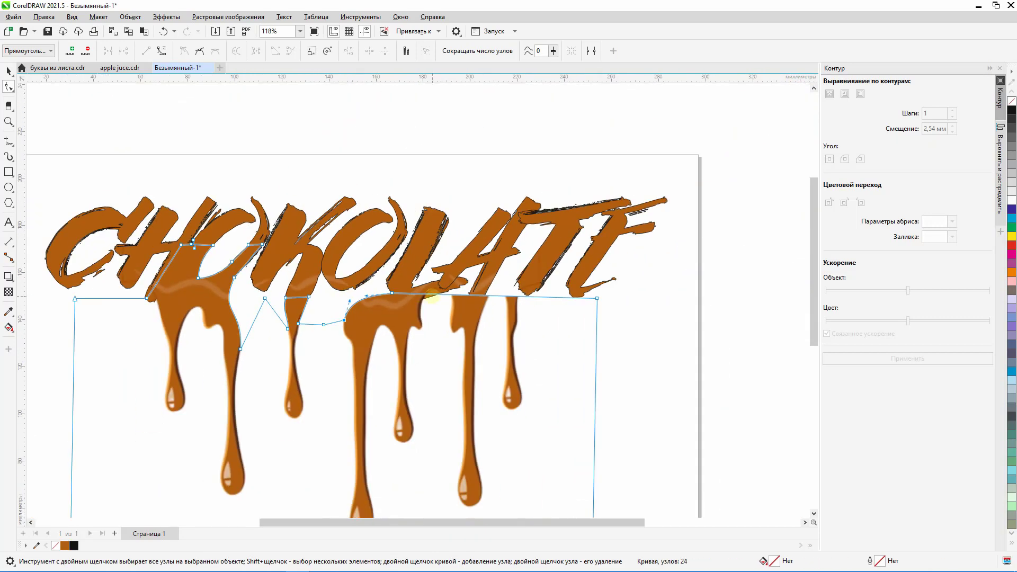
# - Add crop nodes between the L's and A's drips and angle the outline along the left edge of the A's right leg
pyautogui.scroll(3, 519, 277)
pyautogui.click(434, 324)
pyautogui.scroll(2, 425, 318)
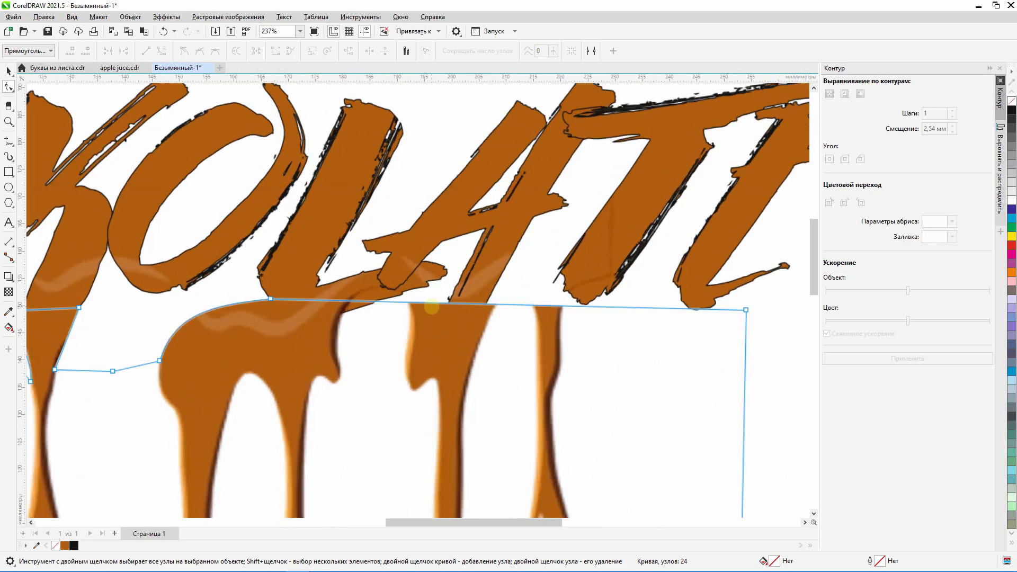
pyautogui.doubleClick(425, 304)
pyautogui.scroll(2, 428, 306)
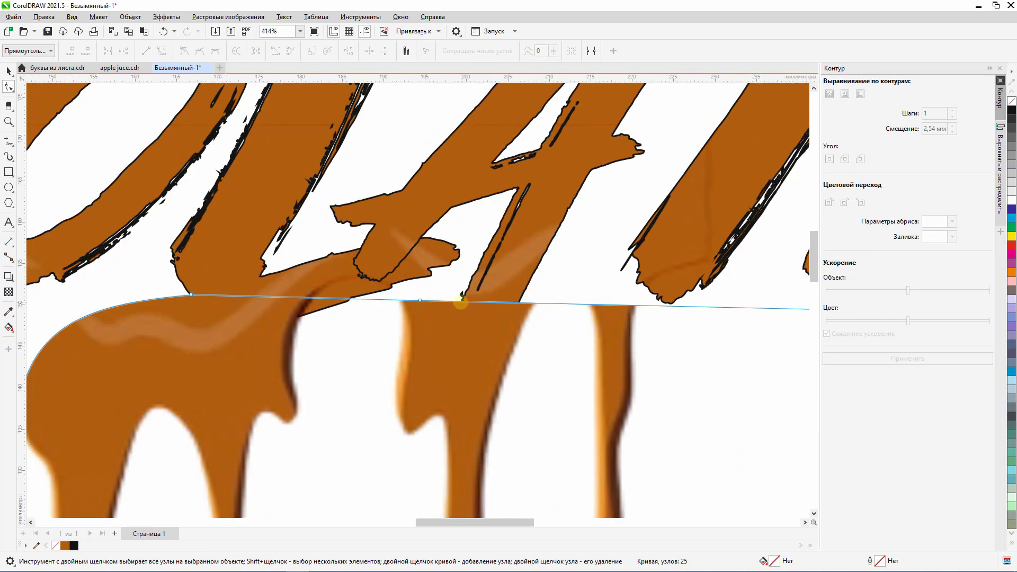
pyautogui.moveTo(389, 300); pyautogui.dragTo(371, 429)
pyautogui.scroll(-4, 408, 289)
# - Extend the crop up into the first T's stem with an added node and pull its upper right corner in beside the last drip
pyautogui.scroll(5, 389, 252)
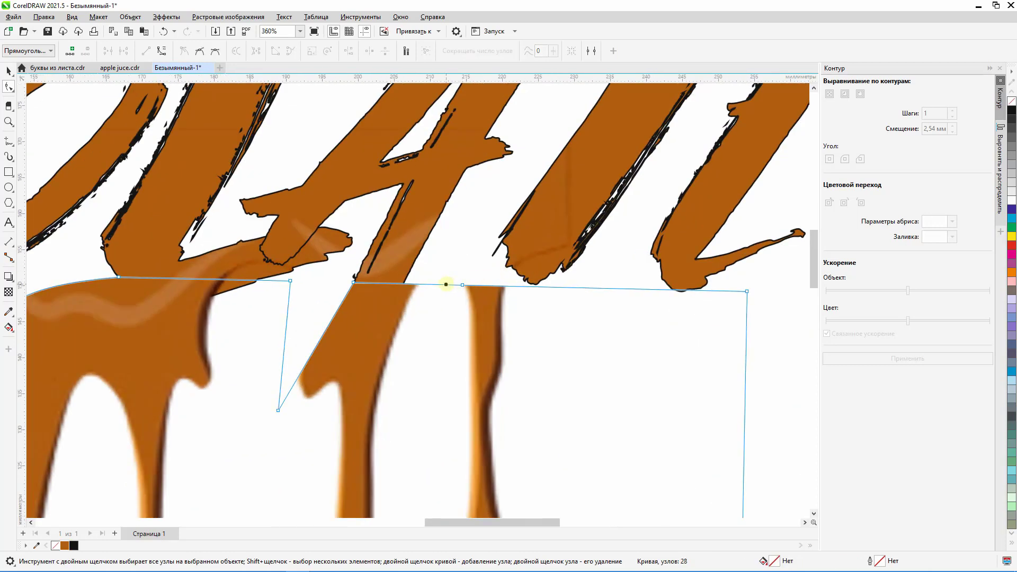
pyautogui.doubleClick(446, 284)
pyautogui.moveTo(446, 285); pyautogui.dragTo(505, 227)
pyautogui.scroll(-2, 477, 244)
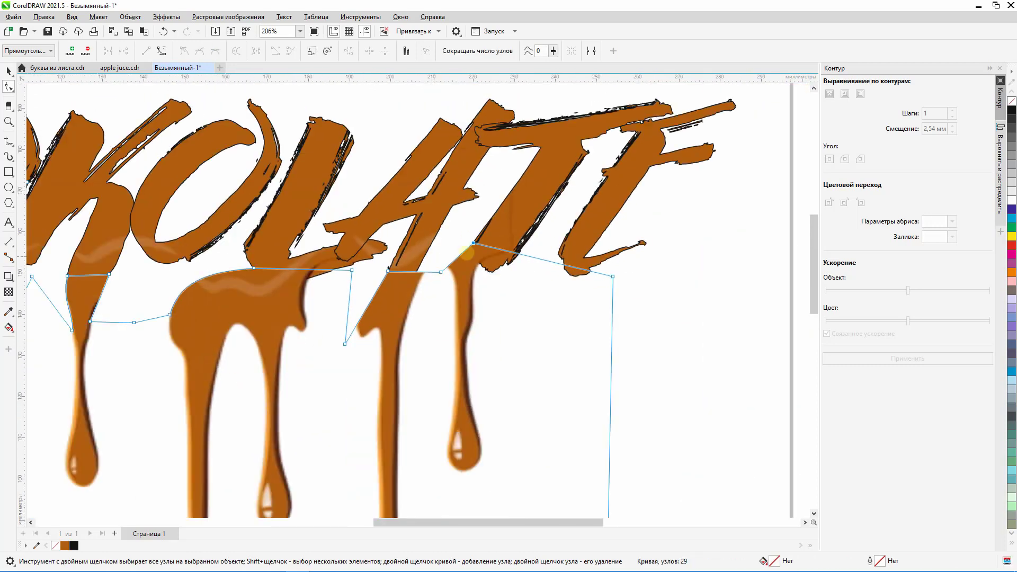
pyautogui.moveTo(613, 276); pyautogui.dragTo(511, 295)
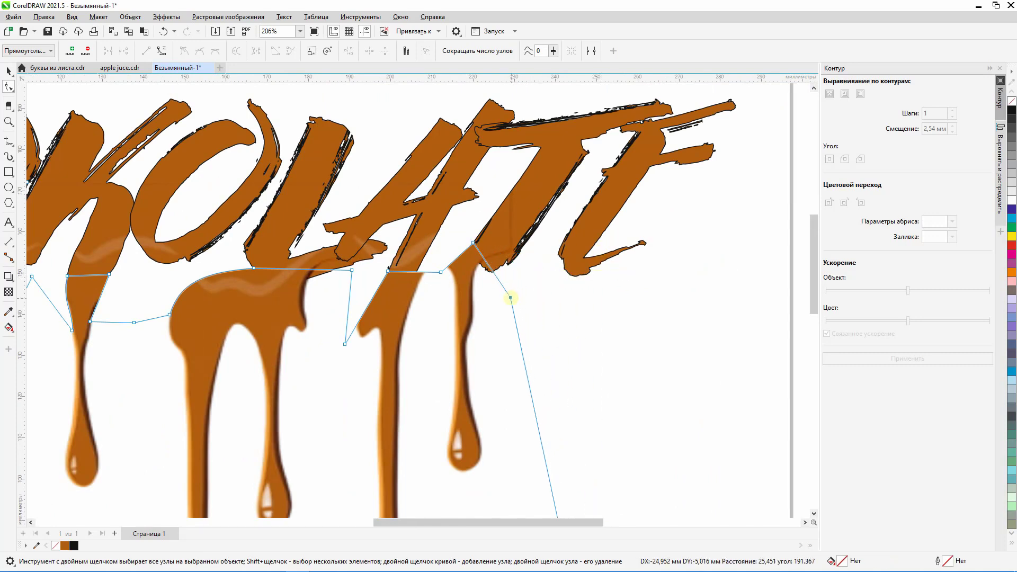
# - Remove the black outline from the CHOKOLATE lettering and deselect it
pyautogui.scroll(-4, 511, 295)
pyautogui.click(8, 71)
pyautogui.click(431, 198)
pyautogui.scroll(2, 430, 197)
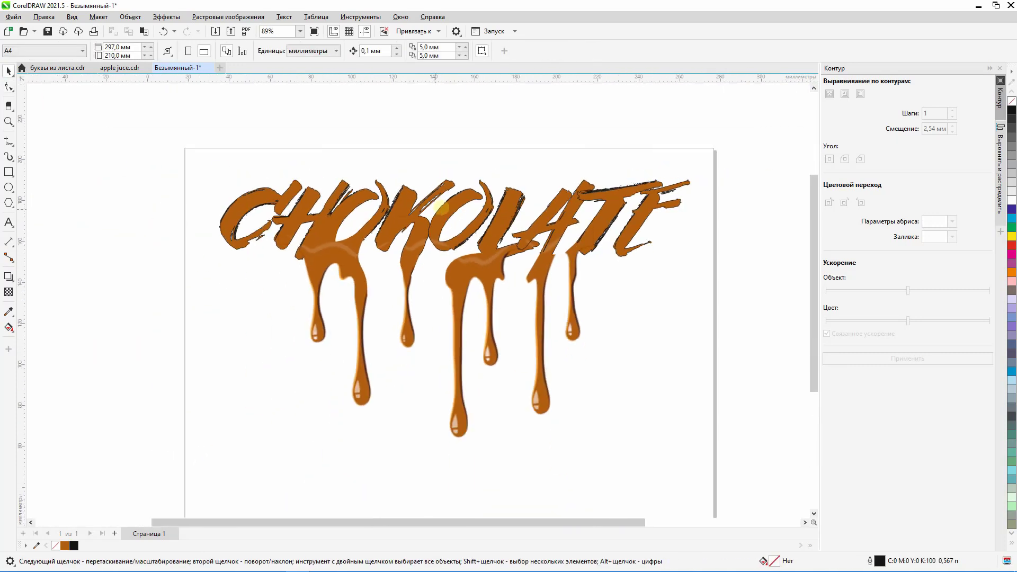
pyautogui.click(518, 199)
pyautogui.rightClick(1011, 101)
pyautogui.scroll(-2, 513, 176)
pyautogui.click(434, 154)
pyautogui.scroll(3, 475, 169)
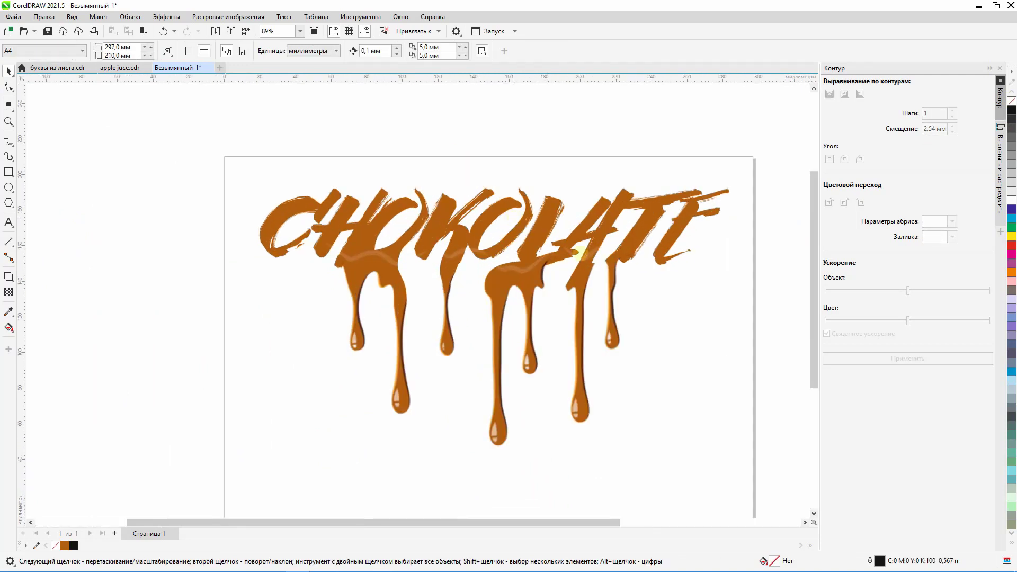
pyautogui.scroll(-2, 539, 221)
pyautogui.scroll(2, 566, 224)
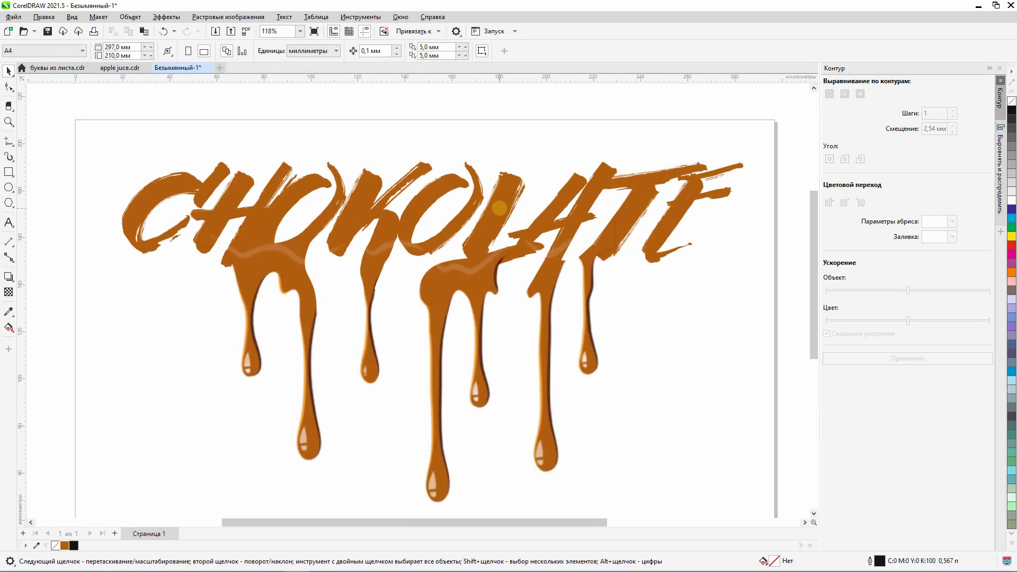